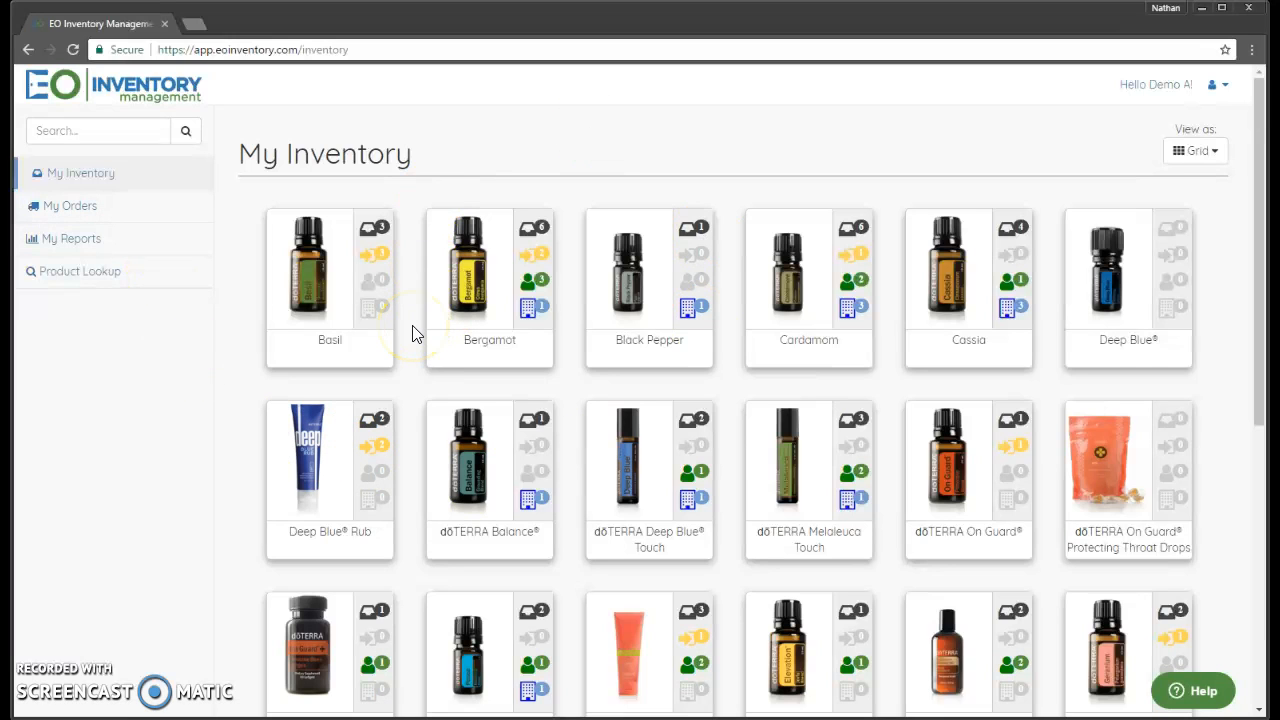
{"action": "left_click_drag", "start_coordinate": [242, 154], "coordinate": [423, 171]}
{"action": "left_click", "coordinate": [423, 173]}
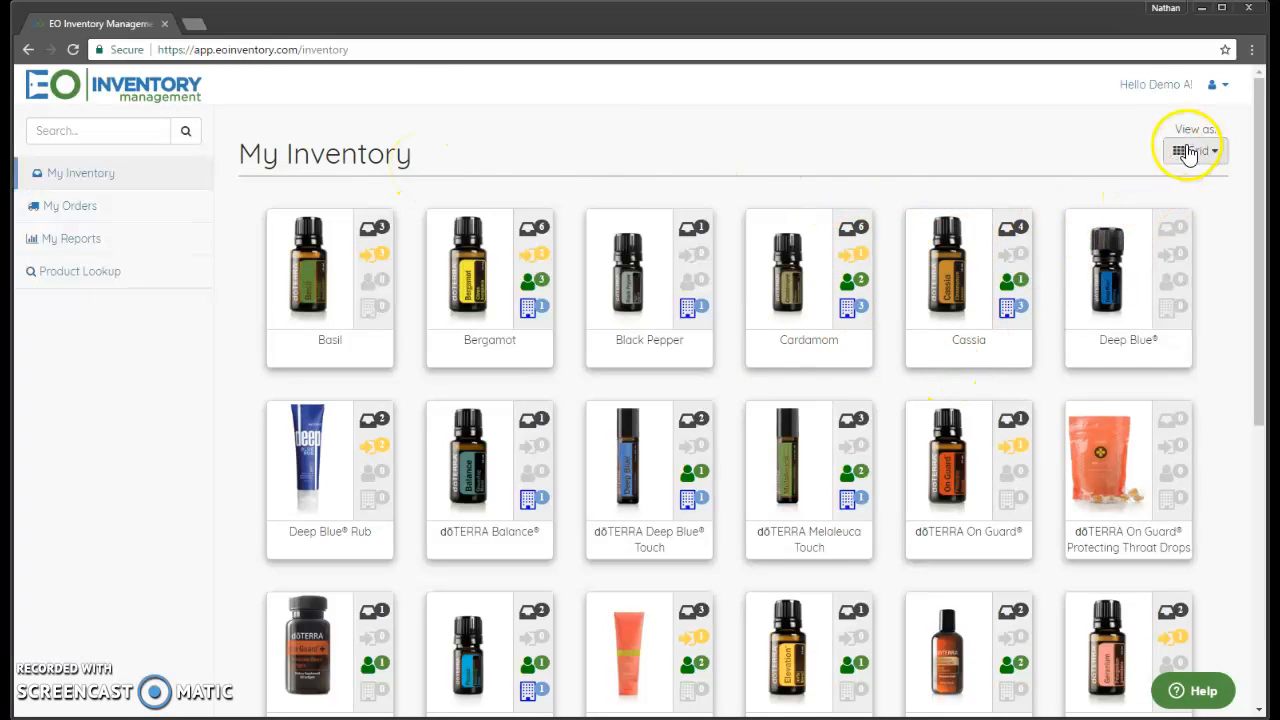
{"action": "scroll", "coordinate": [914, 276], "scroll_direction": "down", "scroll_amount": 5}
{"action": "scroll", "coordinate": [914, 280], "scroll_direction": "up", "scroll_amount": 5}
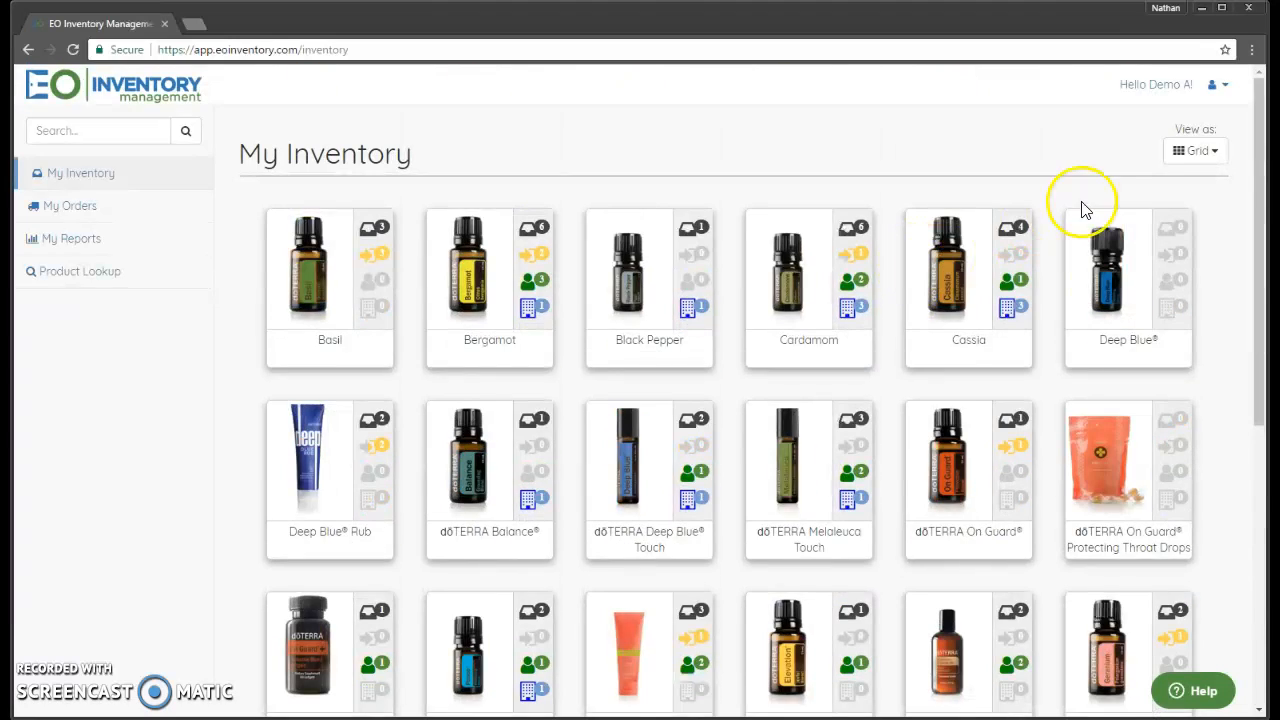
{"action": "scroll", "coordinate": [1071, 271], "scroll_direction": "down", "scroll_amount": 2}
{"action": "scroll", "coordinate": [1071, 271], "scroll_direction": "up", "scroll_amount": 2}
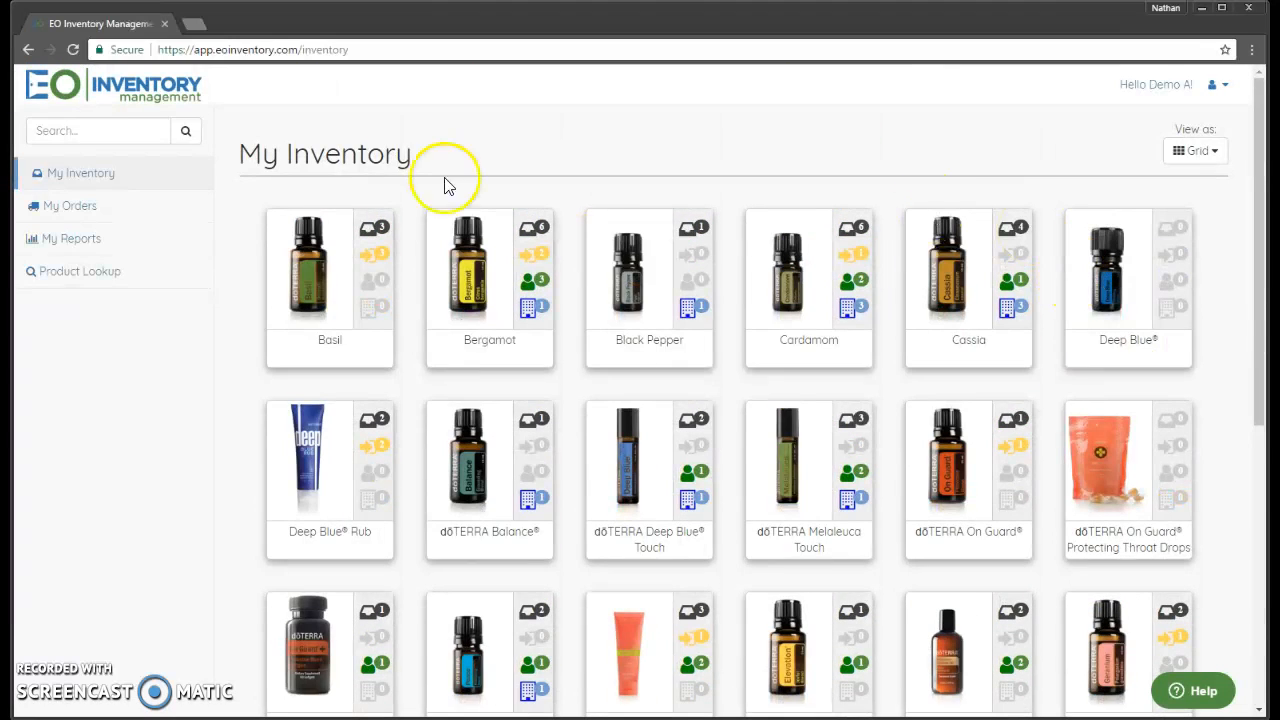
Expand the summaries of several products in the grid, including Black Pepper and dōTERRA Melaleuca Touch, to view their stock and pricing
{"action": "left_click", "coordinate": [788, 287]}
{"action": "left_click", "coordinate": [628, 285]}
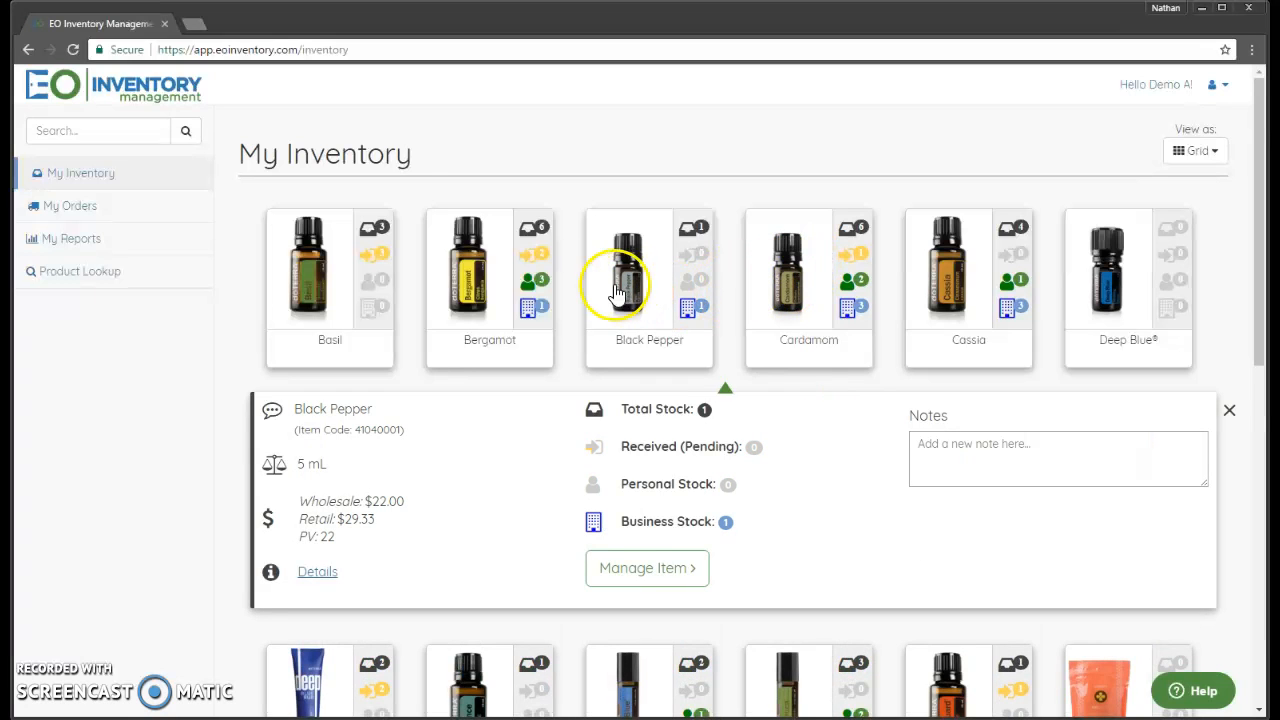
{"action": "left_click", "coordinate": [479, 287]}
{"action": "left_click", "coordinate": [810, 697]}
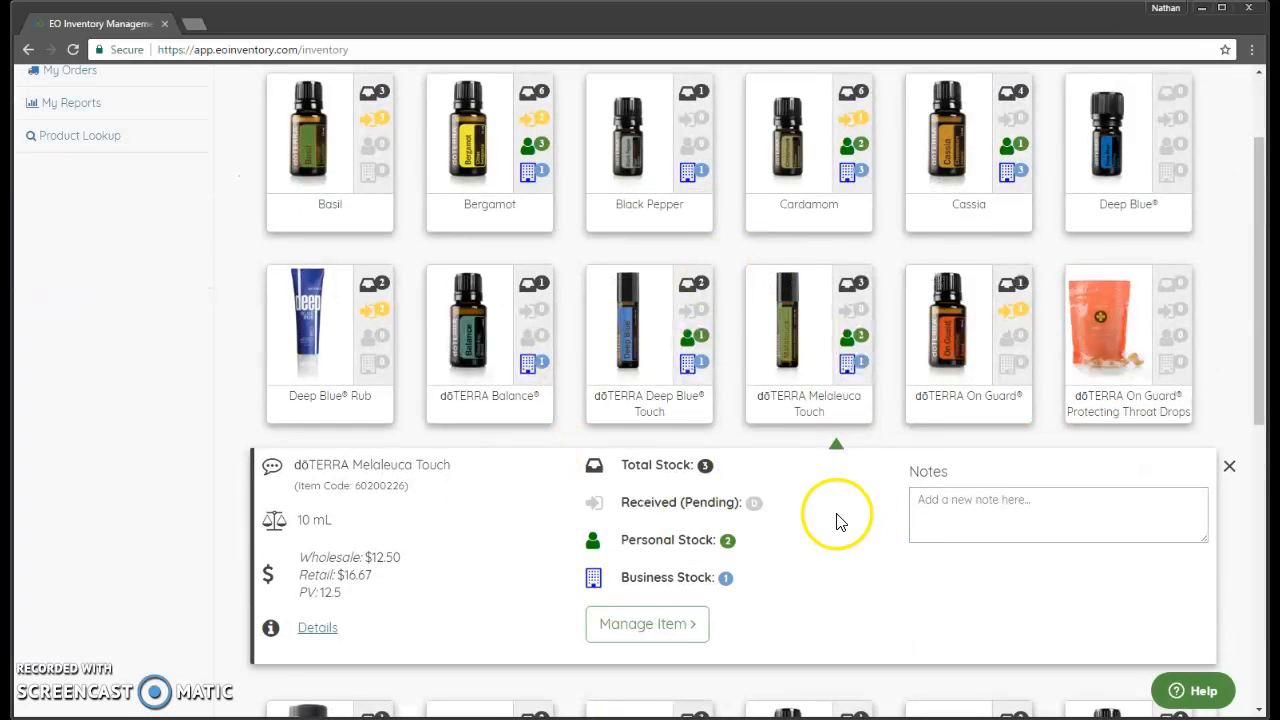
{"action": "scroll", "coordinate": [860, 490], "scroll_direction": "up", "scroll_amount": 2}
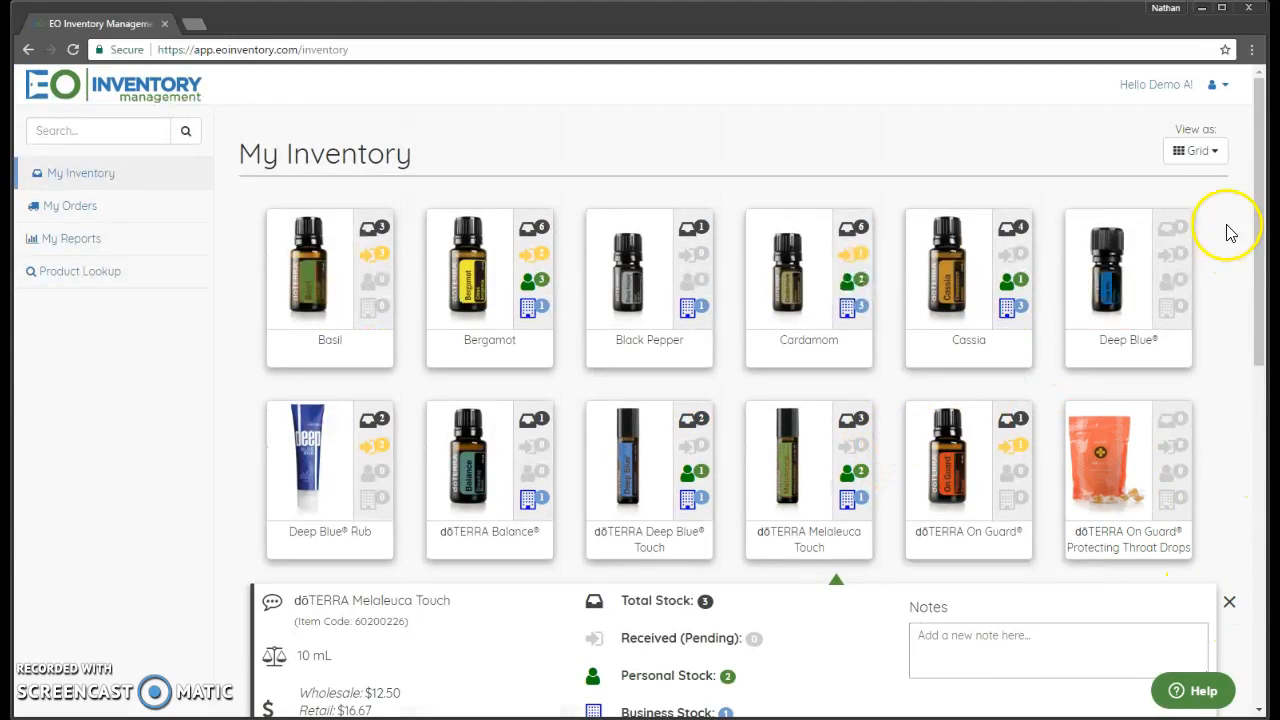
Switch the inventory to the list view and look through the product entries
{"action": "left_click", "coordinate": [1199, 150]}
{"action": "left_click", "coordinate": [1203, 183]}
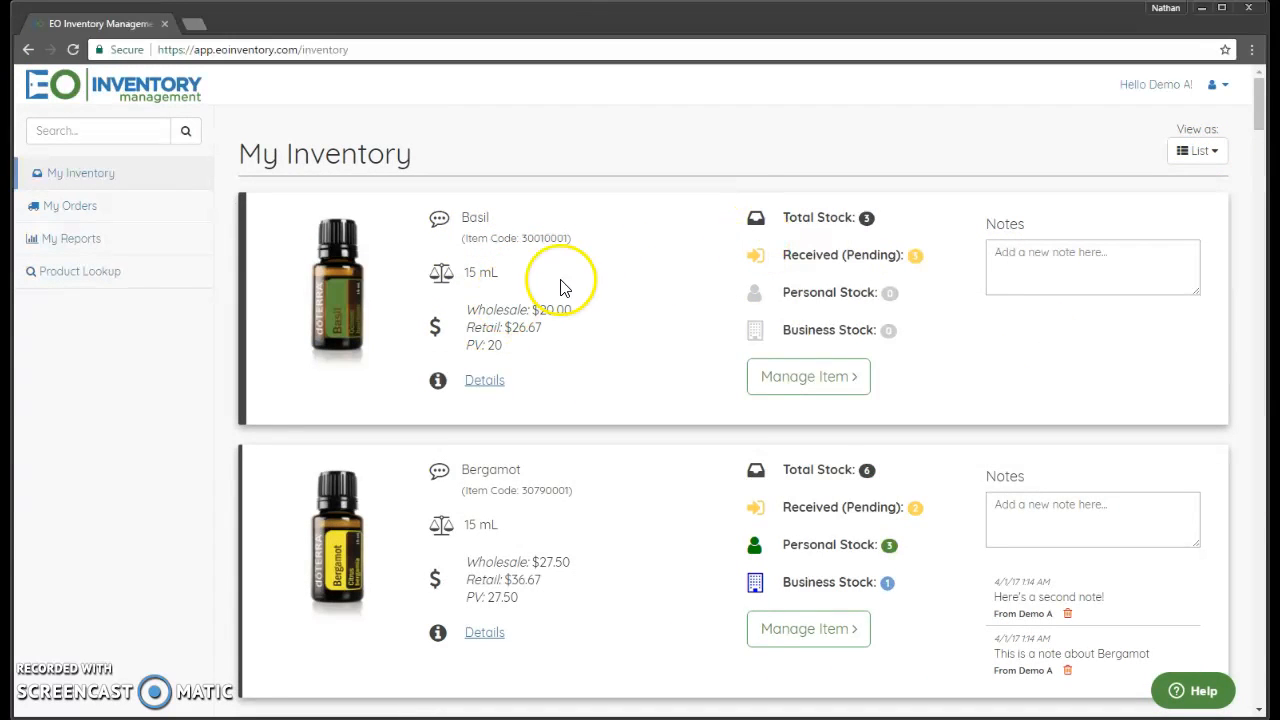
{"action": "scroll", "coordinate": [612, 410], "scroll_direction": "down", "scroll_amount": 1}
{"action": "scroll", "coordinate": [611, 407], "scroll_direction": "down", "scroll_amount": 18}
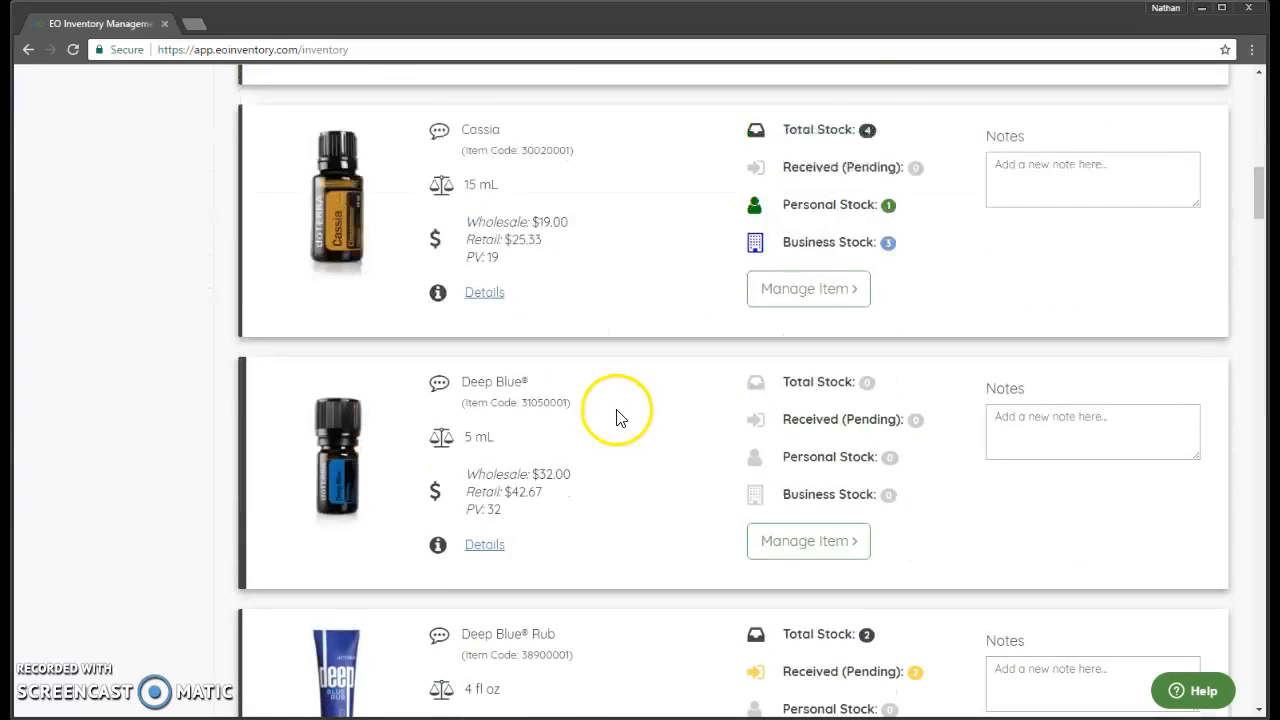
{"action": "scroll", "coordinate": [614, 408], "scroll_direction": "up", "scroll_amount": 16}
{"action": "scroll", "coordinate": [605, 408], "scroll_direction": "up", "scroll_amount": 3}
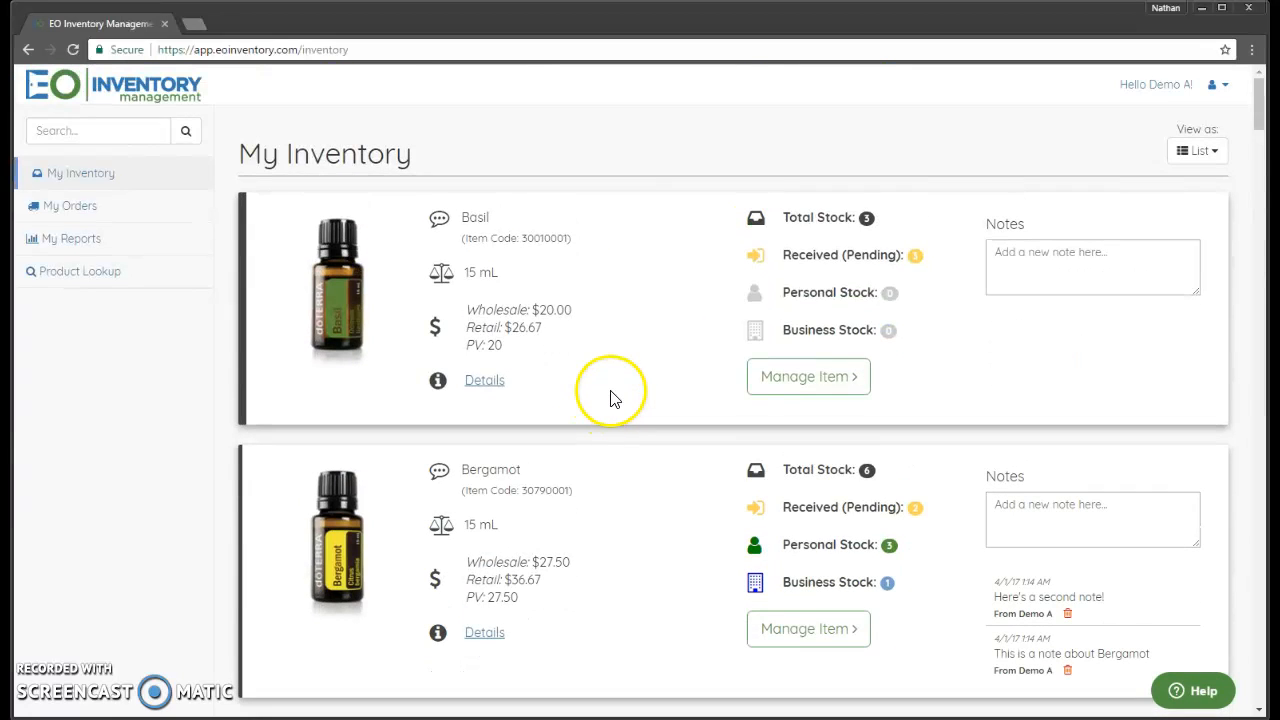
Filter the inventory by the partial product name "dee" and look over the matching products
{"action": "left_click", "coordinate": [103, 133]}
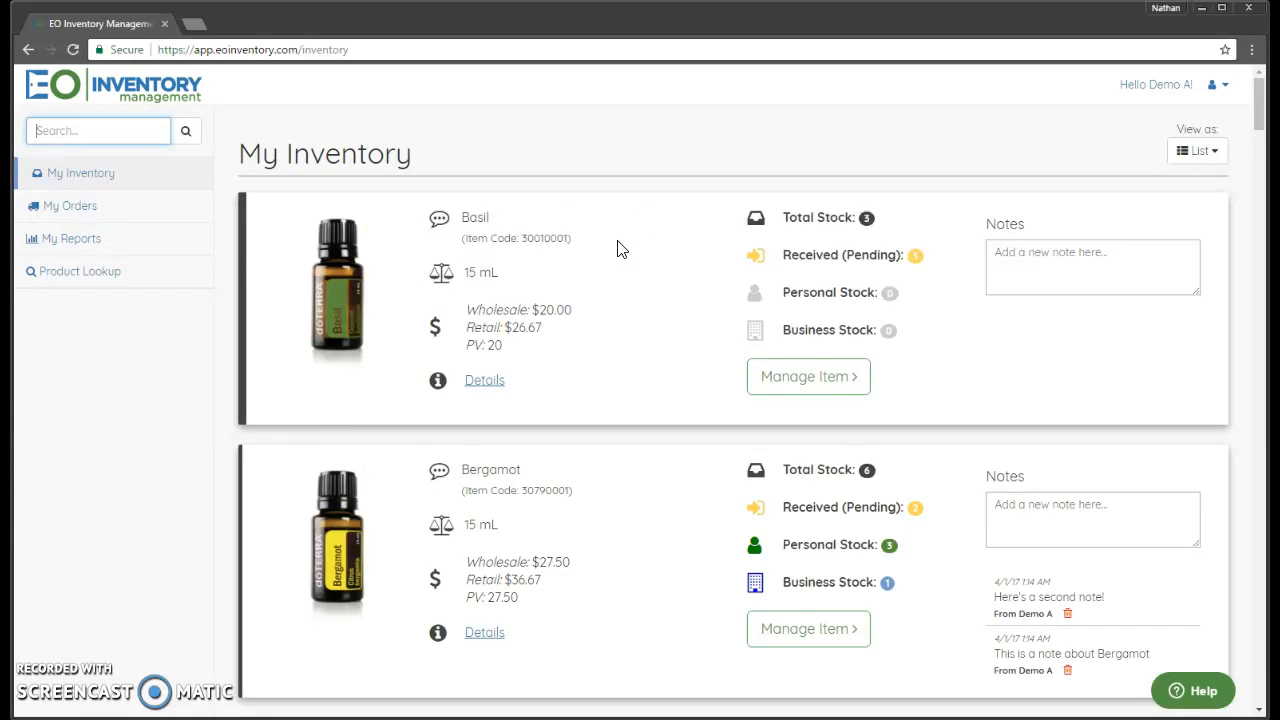
{"action": "type", "text": "dee"}
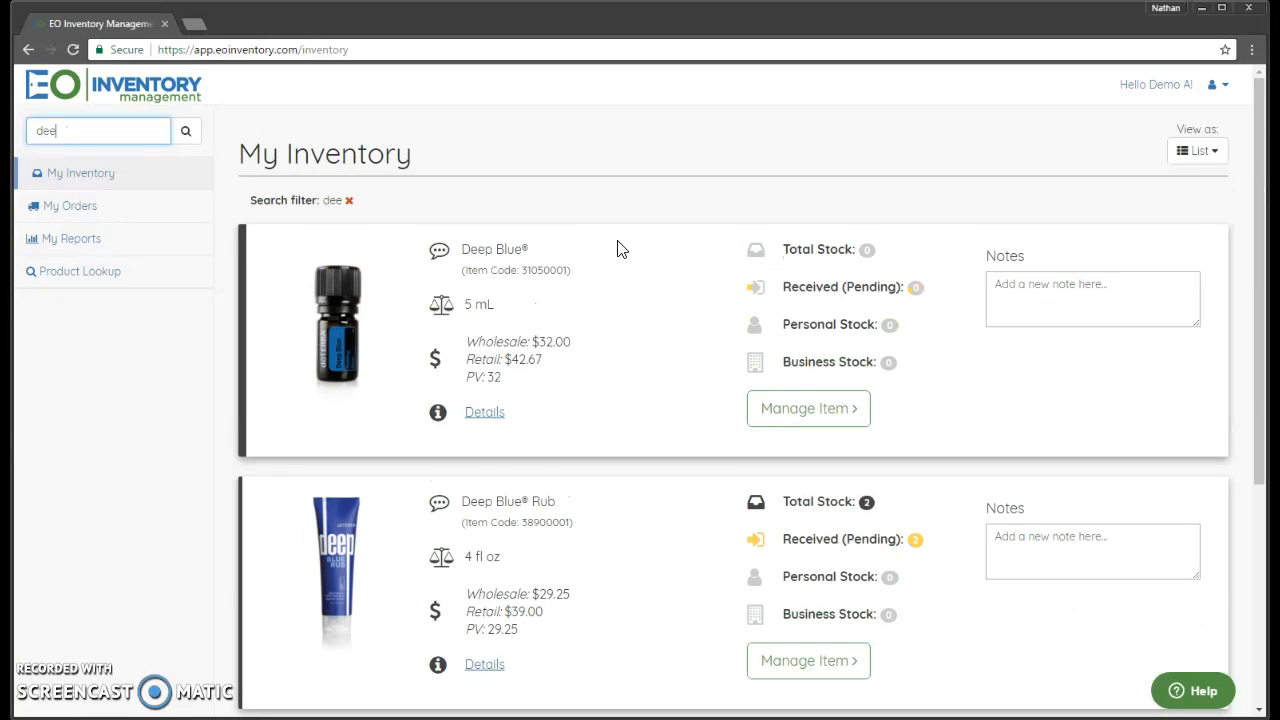
{"action": "scroll", "coordinate": [680, 386], "scroll_direction": "down", "scroll_amount": 4}
{"action": "scroll", "coordinate": [680, 386], "scroll_direction": "up", "scroll_amount": 4}
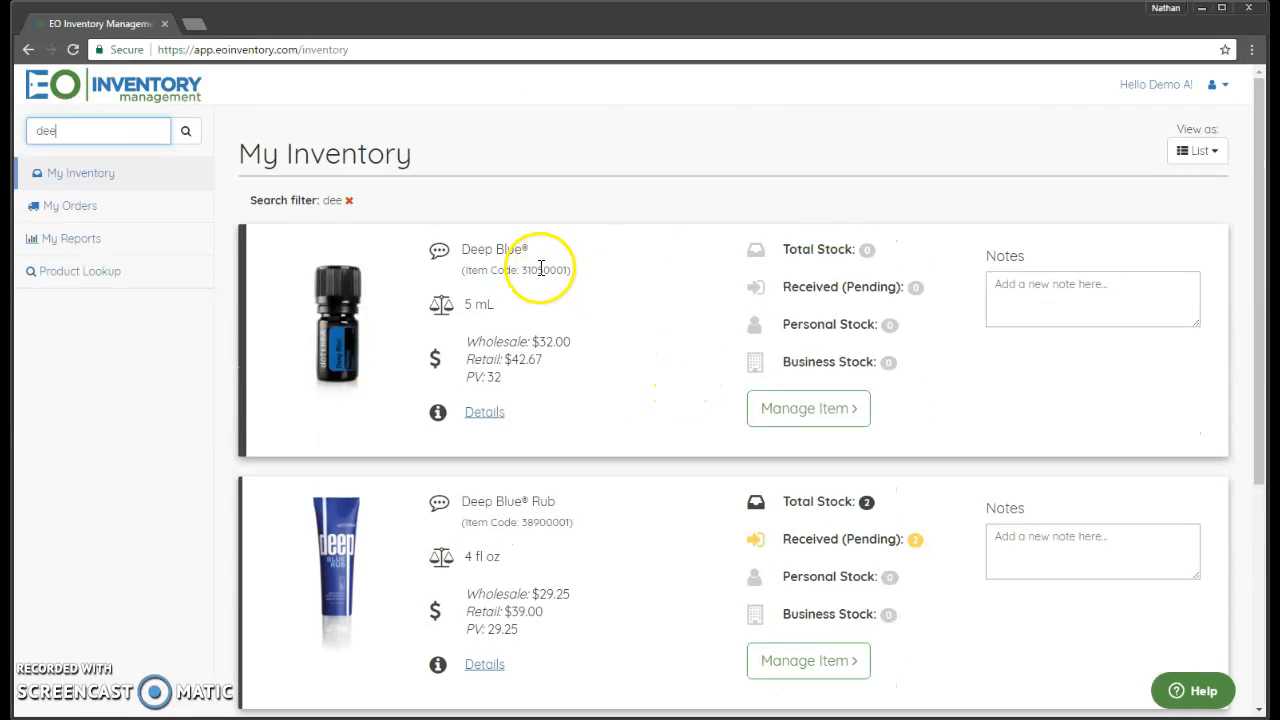
Replace the name filter with a search for the partial item code 3079, and clear that search as well
{"action": "left_click", "coordinate": [350, 202]}
{"action": "left_click", "coordinate": [114, 134]}
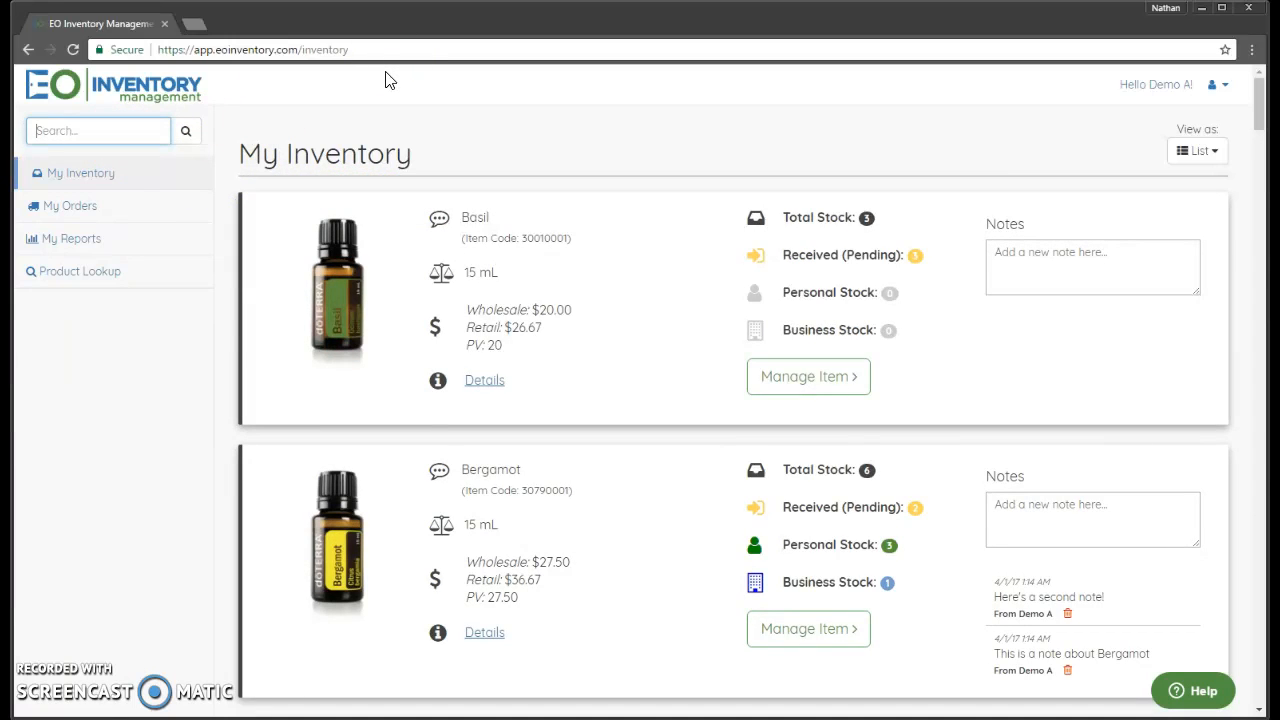
{"action": "type", "text": "3079"}
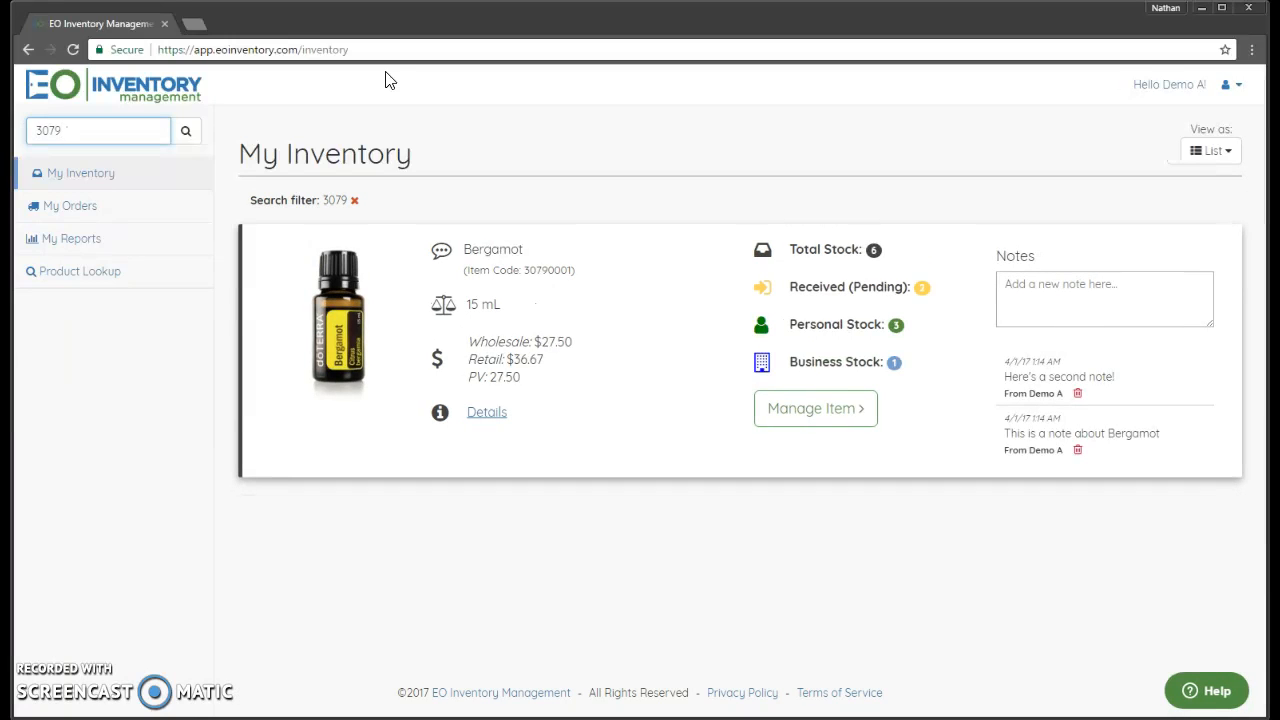
{"action": "key", "text": "BackSpace"}
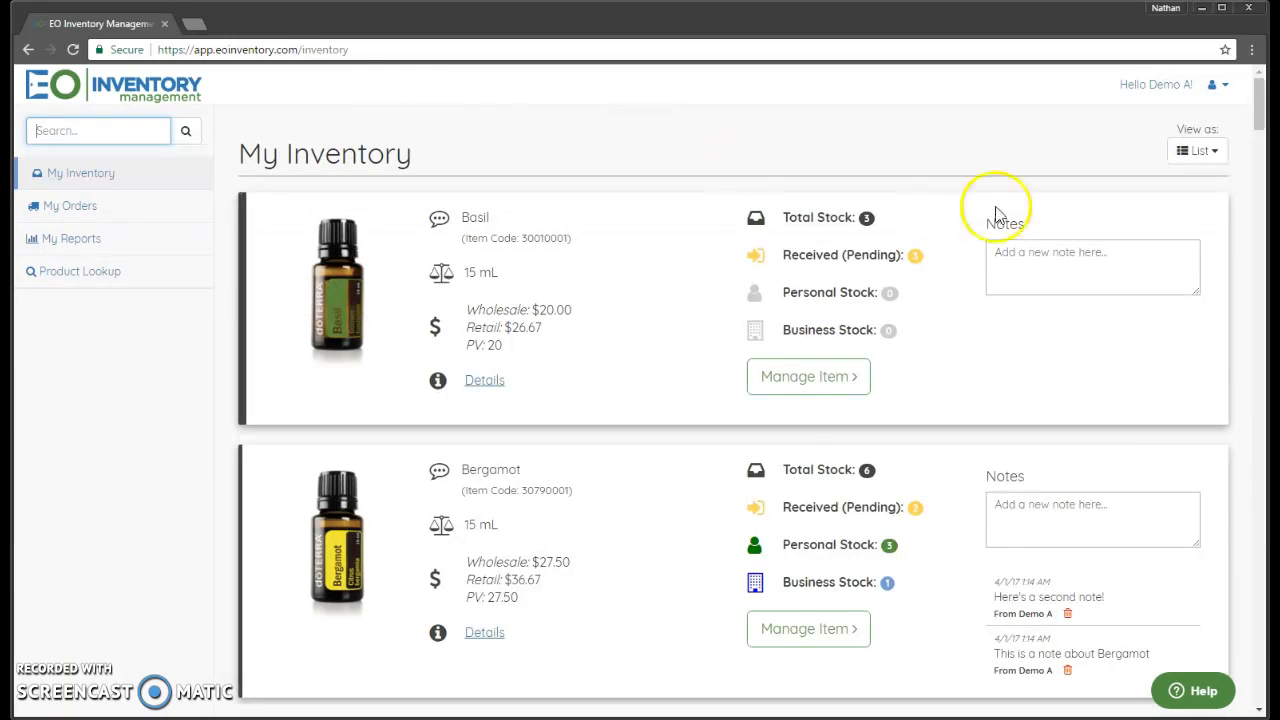
Return the inventory to the grid view and expand the Cardamom summary
{"action": "left_click", "coordinate": [1210, 158]}
{"action": "left_click", "coordinate": [1203, 192]}
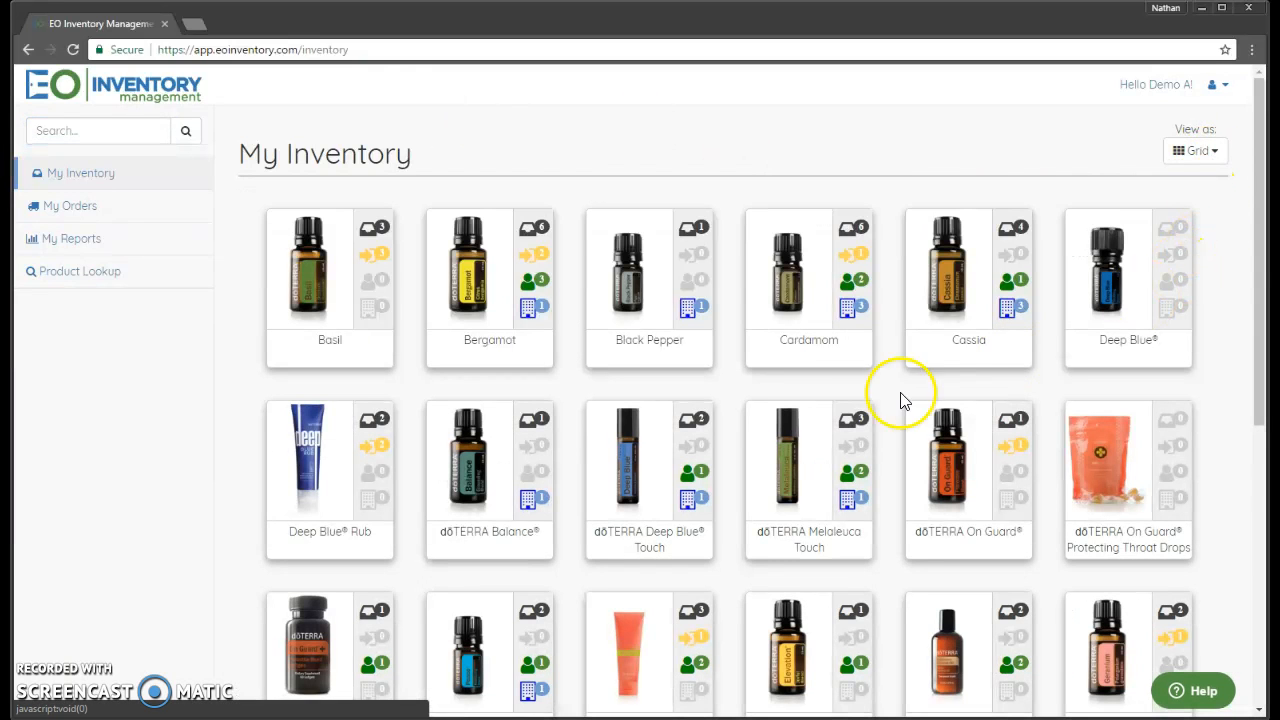
{"action": "left_click", "coordinate": [643, 277]}
{"action": "left_click", "coordinate": [800, 276]}
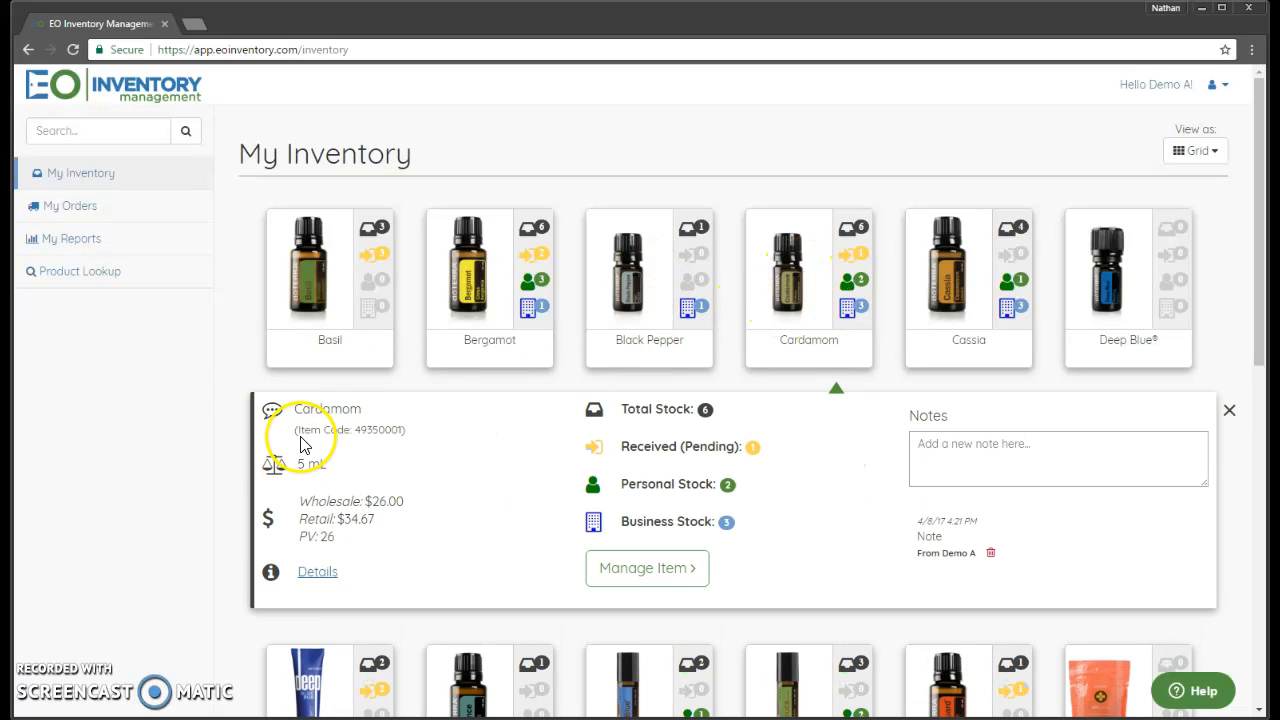
View Cardamom's product page on the doTERRA site, close it, and review the total, pending, personal and business stock in its summary
{"action": "left_click", "coordinate": [318, 573]}
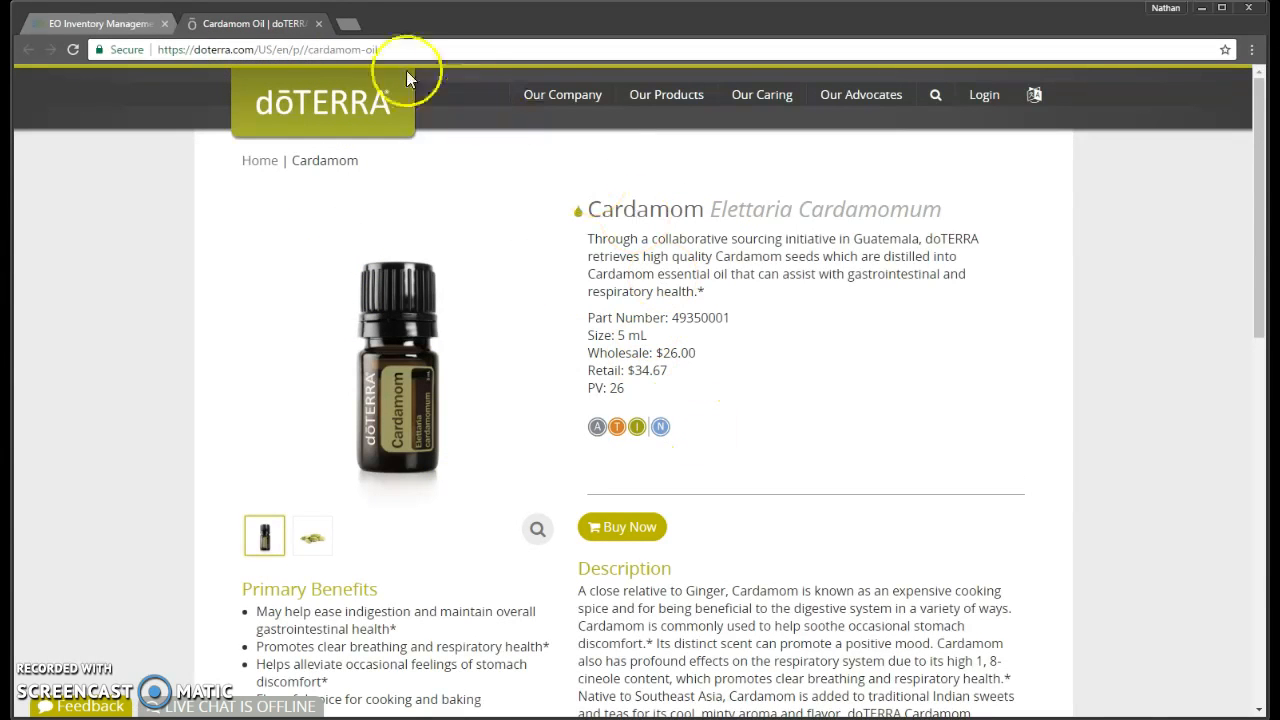
{"action": "left_click", "coordinate": [318, 23]}
{"action": "left_click_drag", "start_coordinate": [614, 408], "coordinate": [677, 411]}
{"action": "left_click", "coordinate": [684, 413]}
{"action": "left_click_drag", "start_coordinate": [618, 446], "coordinate": [737, 516]}
{"action": "left_click", "coordinate": [677, 486]}
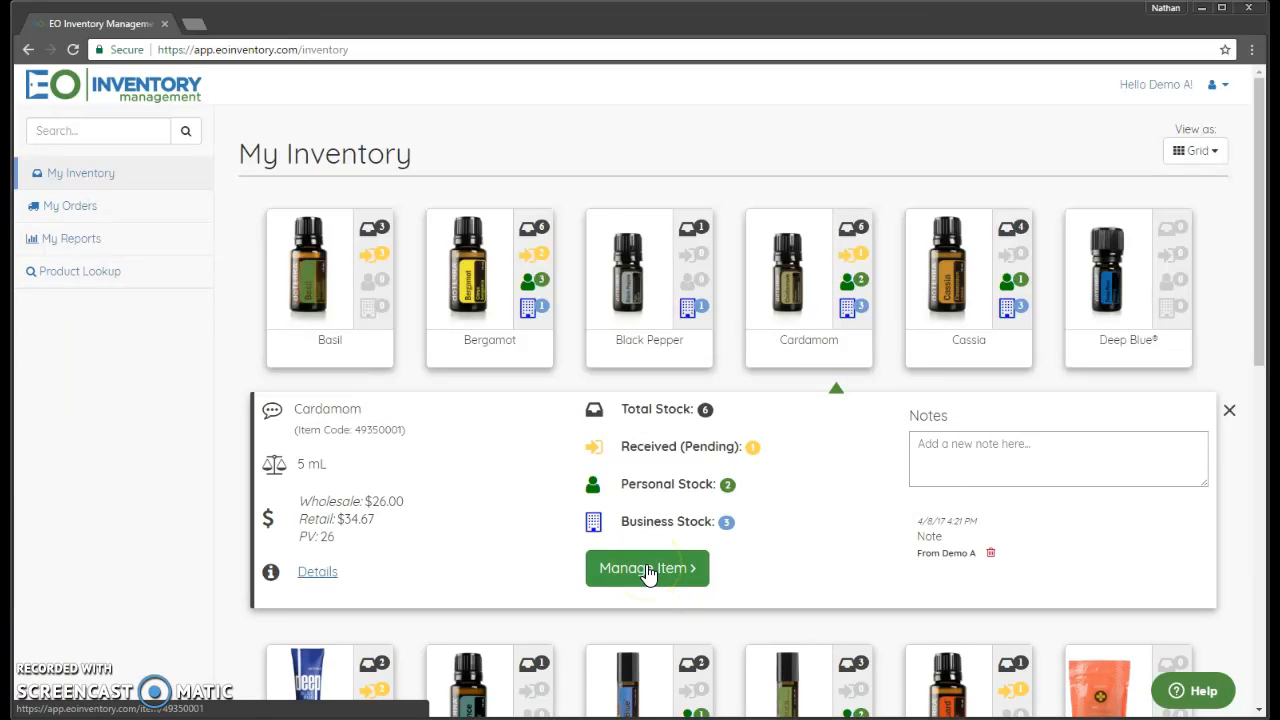
Open the Black Pepper item management page and move the bottle in the Empty category to Personal Use
{"action": "left_click", "coordinate": [706, 236]}
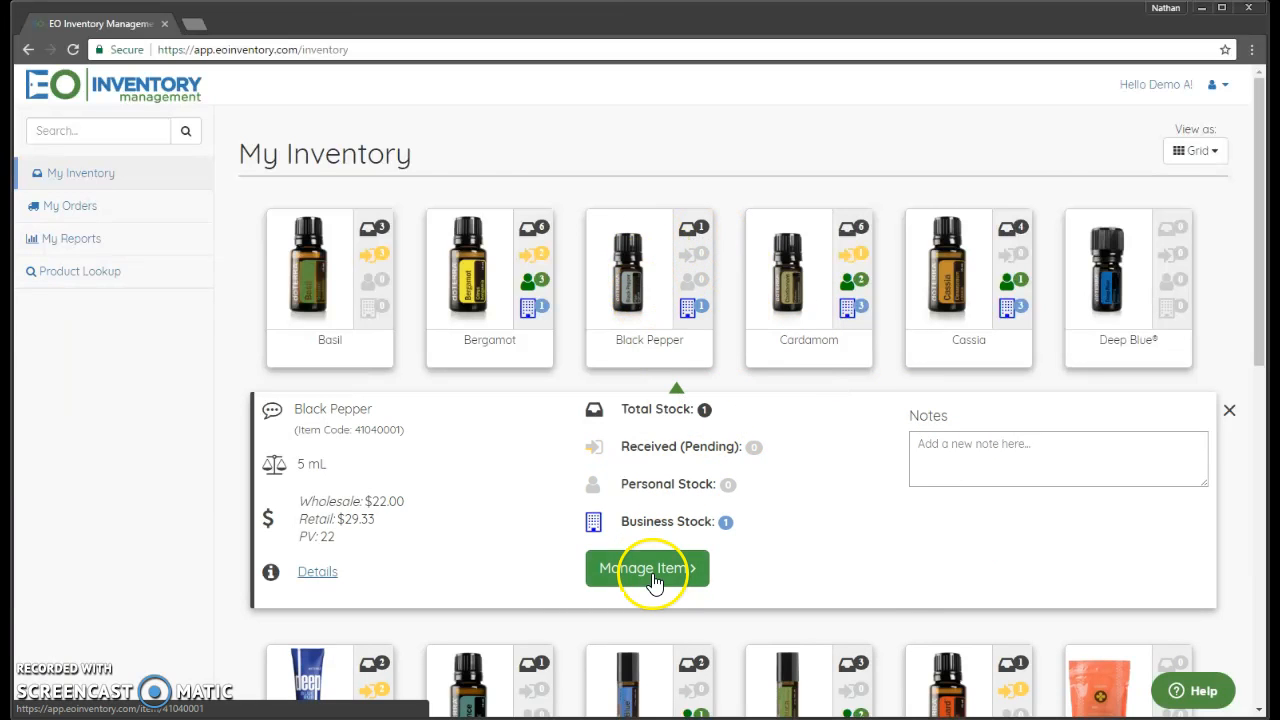
{"action": "left_click", "coordinate": [652, 570]}
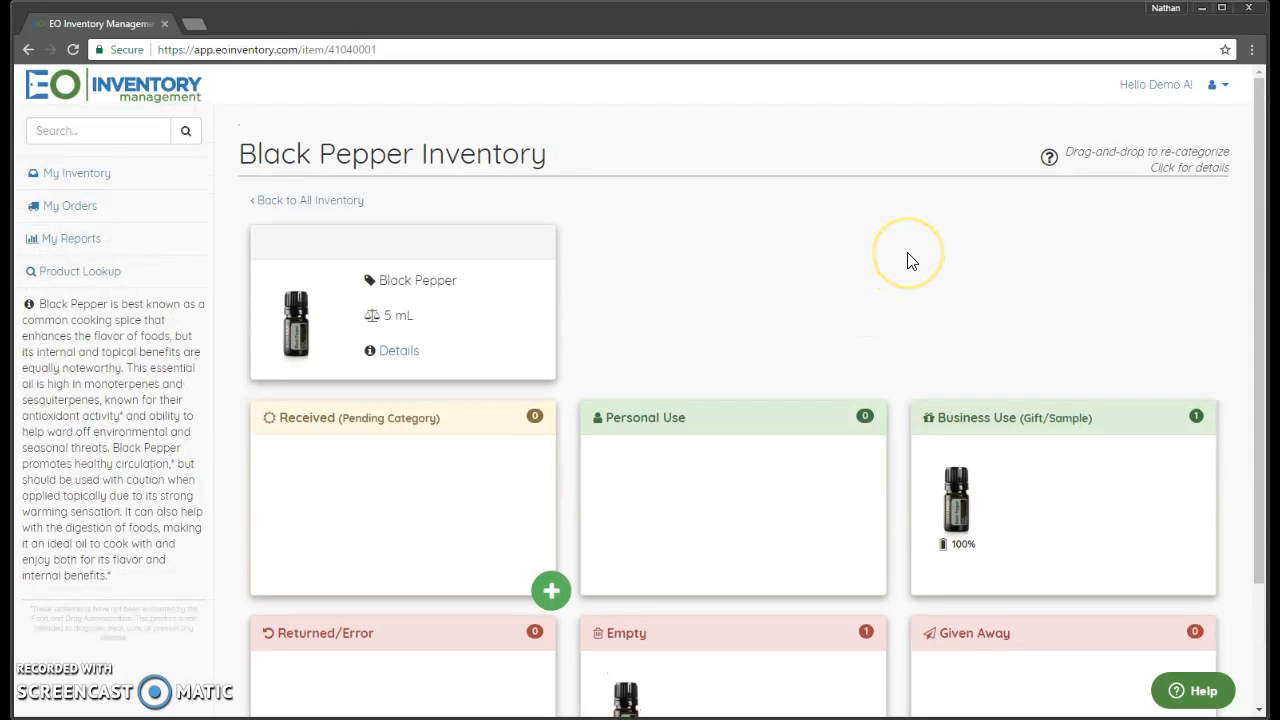
{"action": "left_click_drag", "start_coordinate": [1260, 234], "coordinate": [1257, 330]}
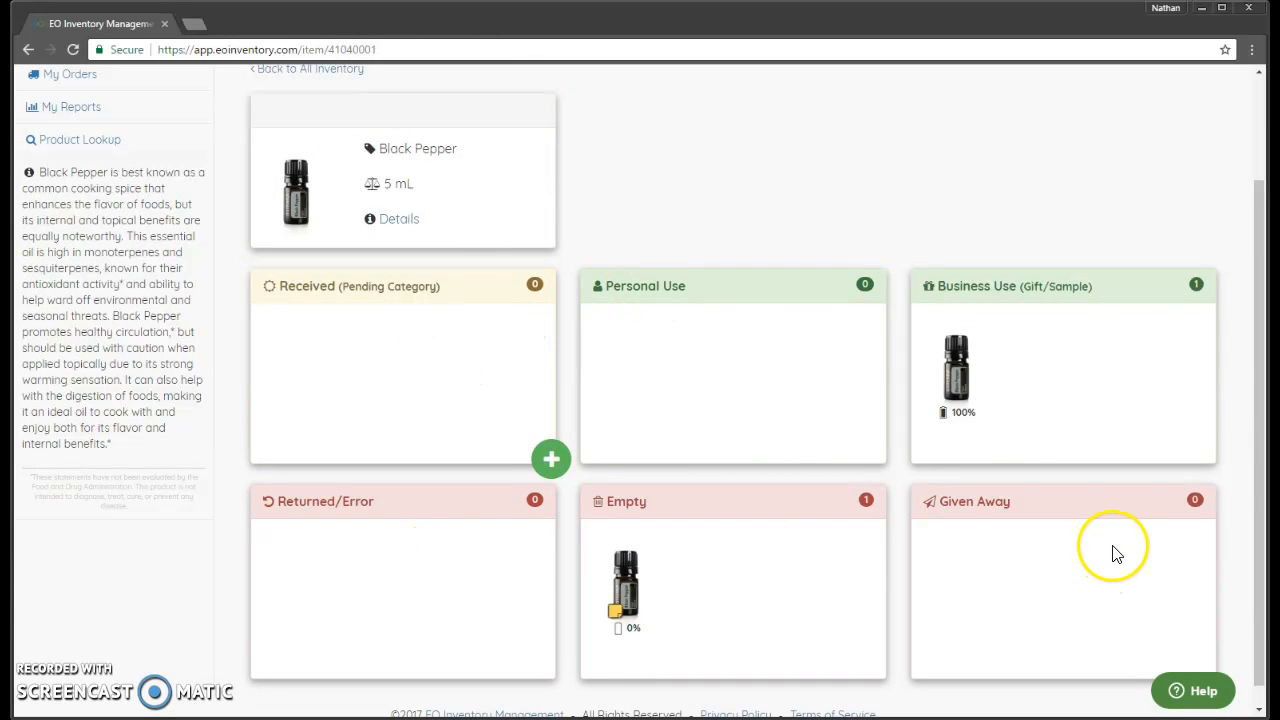
{"action": "left_click_drag", "start_coordinate": [609, 567], "coordinate": [649, 398]}
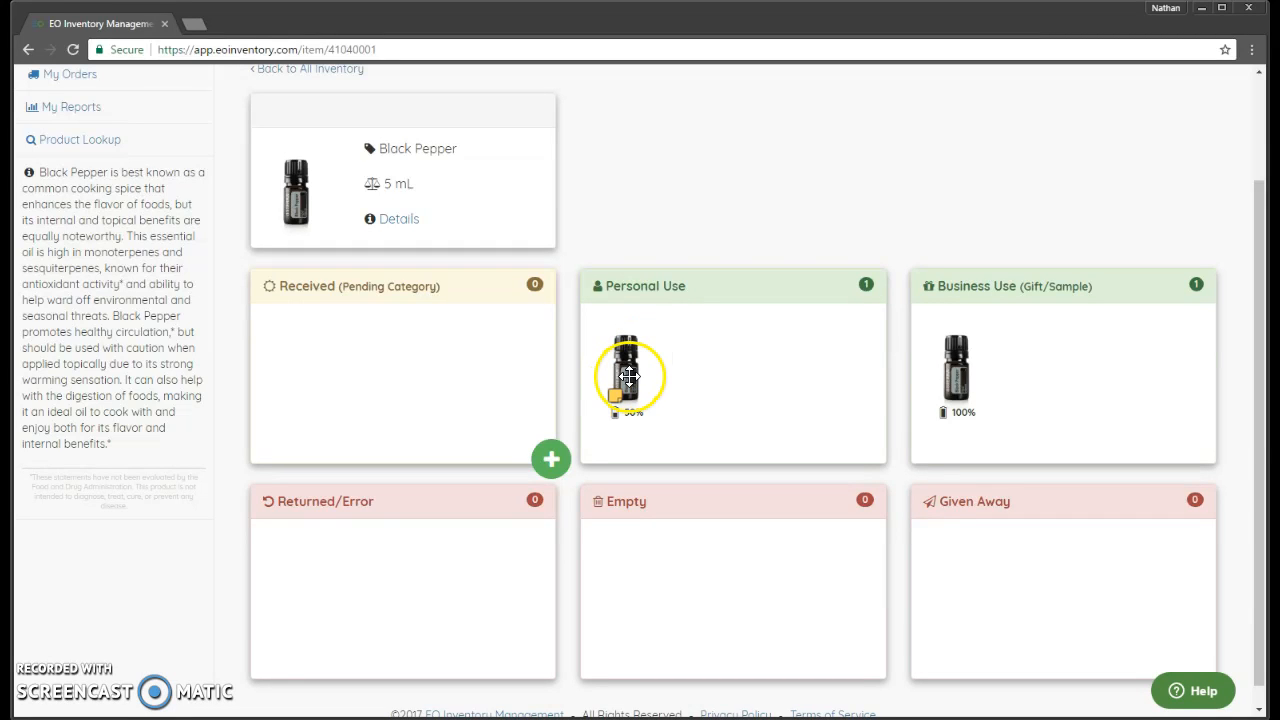
Open the details of the Personal Use bottle and review its order date, order number and price
{"action": "left_click", "coordinate": [628, 376]}
{"action": "left_click_drag", "start_coordinate": [599, 296], "coordinate": [720, 296]}
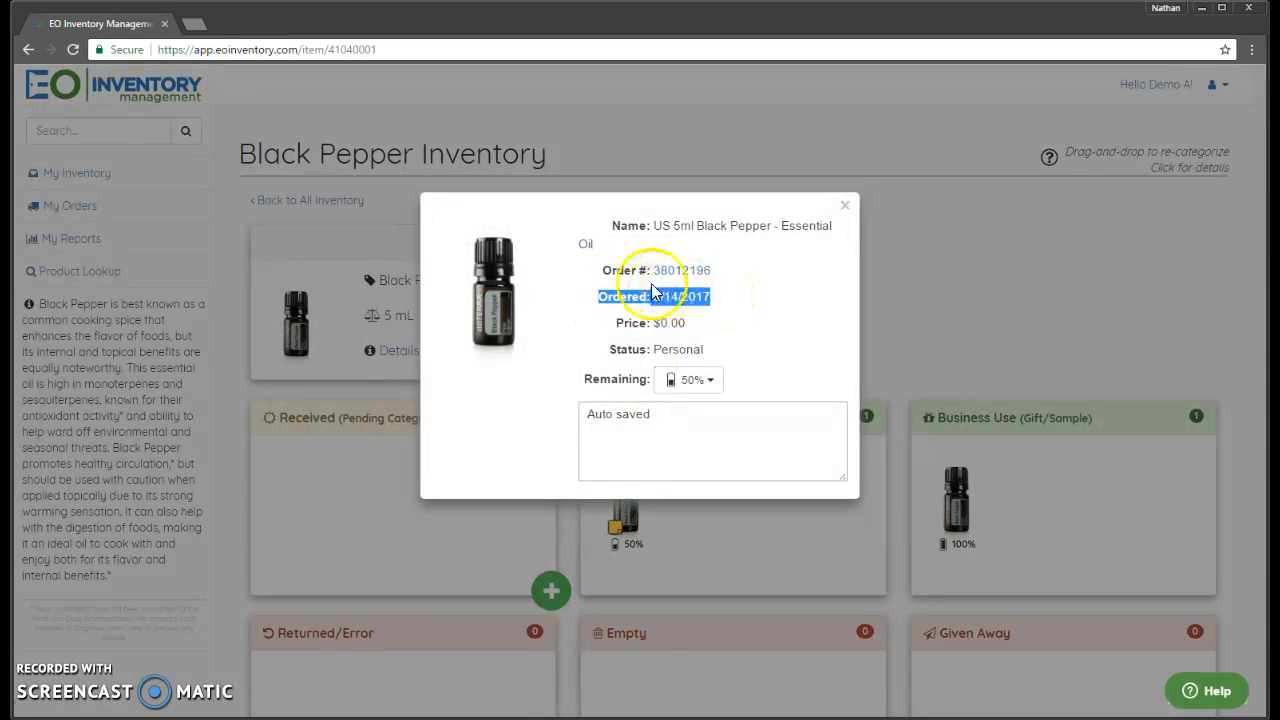
{"action": "left_click_drag", "start_coordinate": [601, 270], "coordinate": [723, 271]}
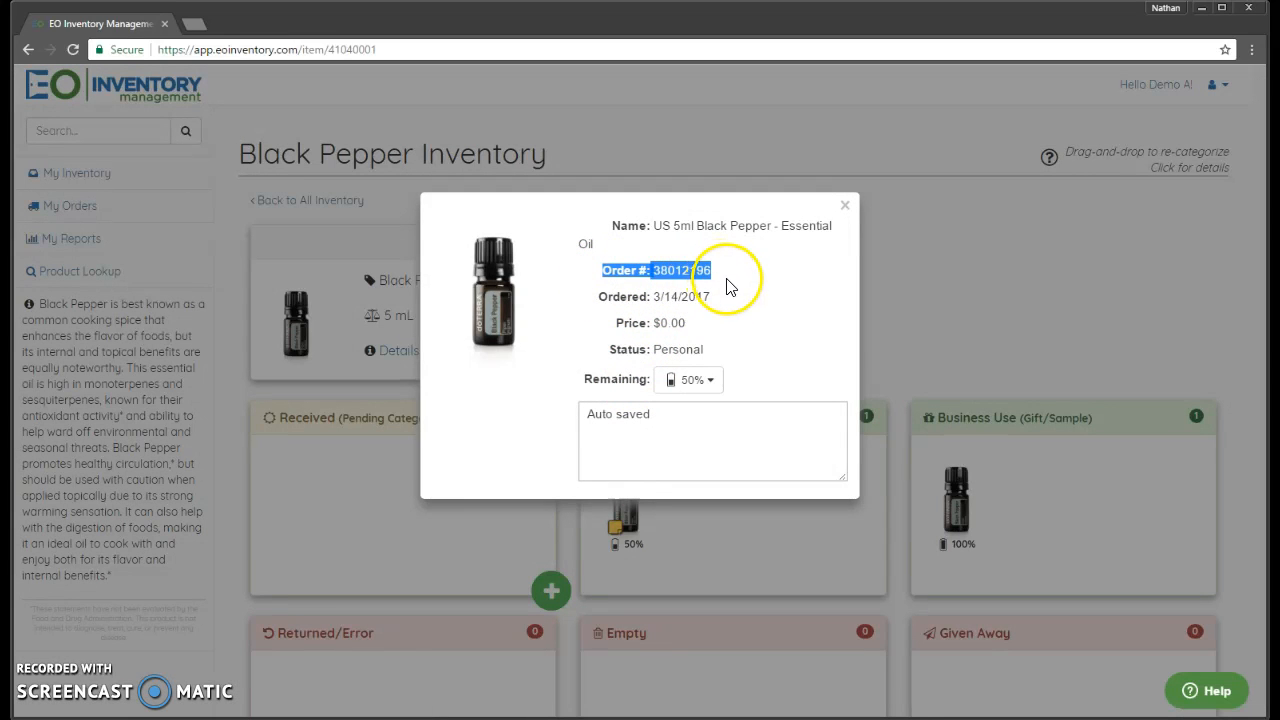
{"action": "left_click", "coordinate": [726, 308]}
{"action": "left_click_drag", "start_coordinate": [615, 324], "coordinate": [691, 322]}
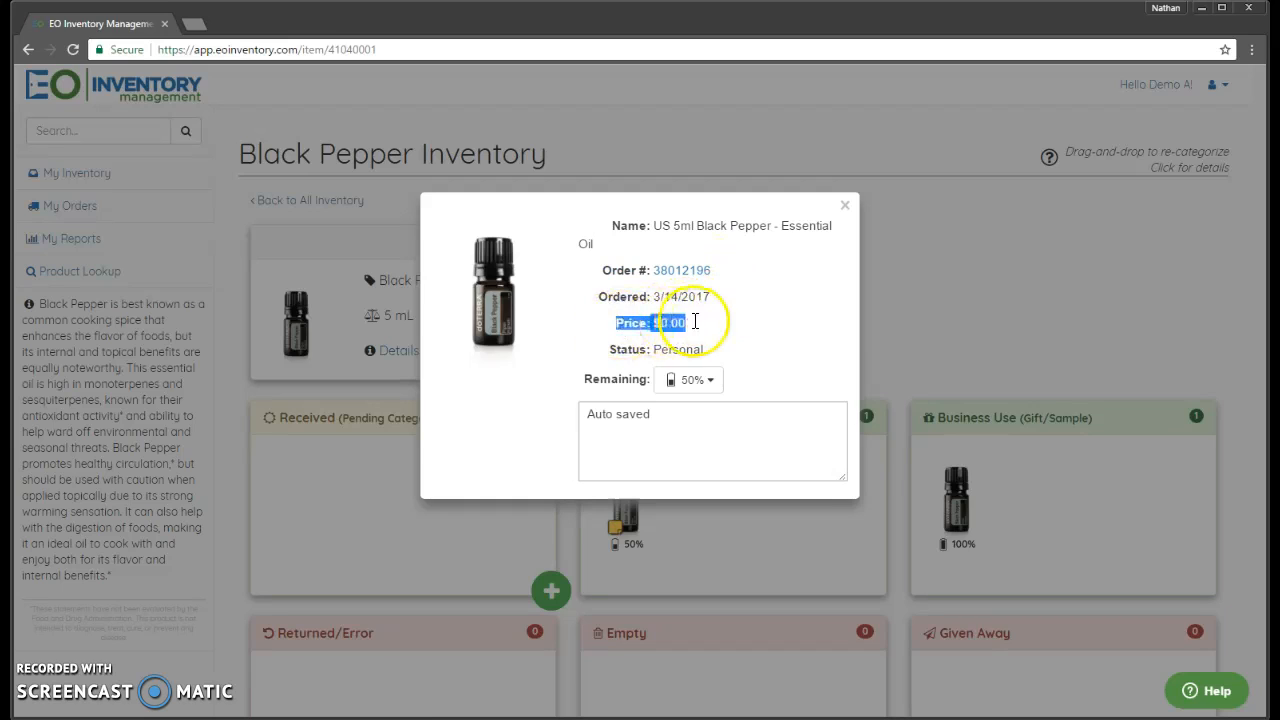
{"action": "left_click", "coordinate": [694, 328]}
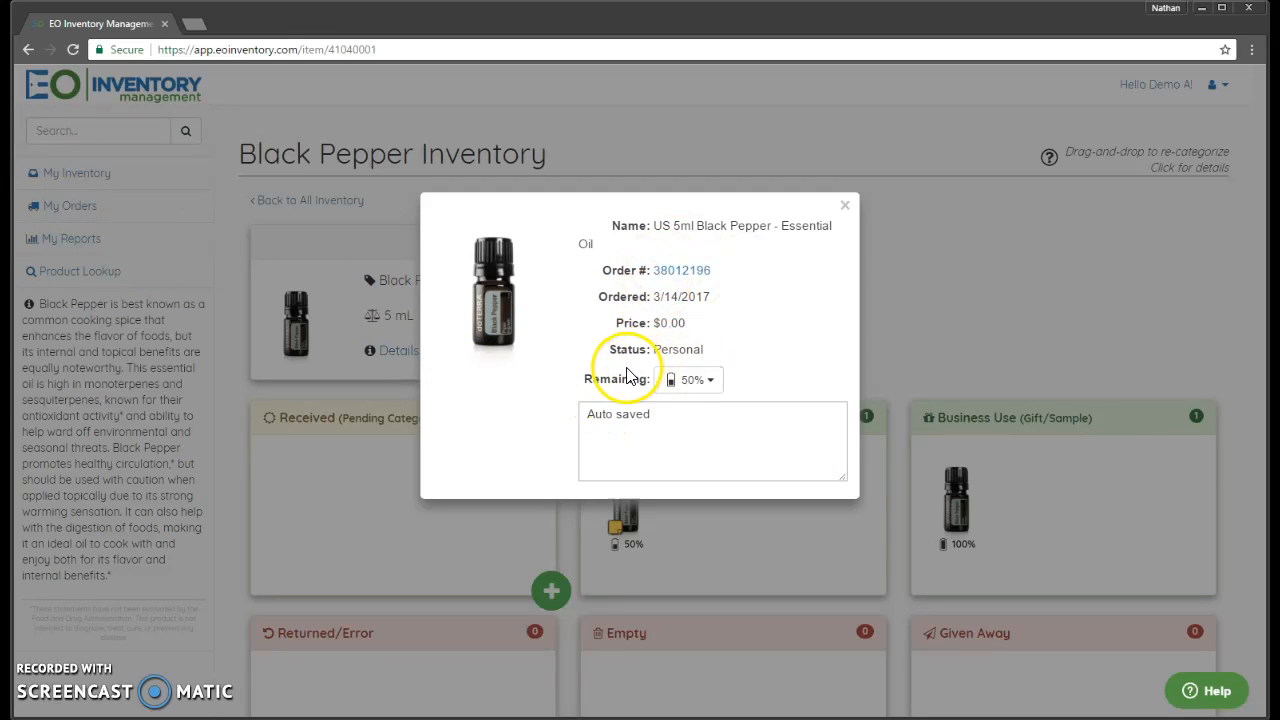
Set the Personal Use bottle's remaining amount to <25% and close its details
{"action": "left_click", "coordinate": [695, 384]}
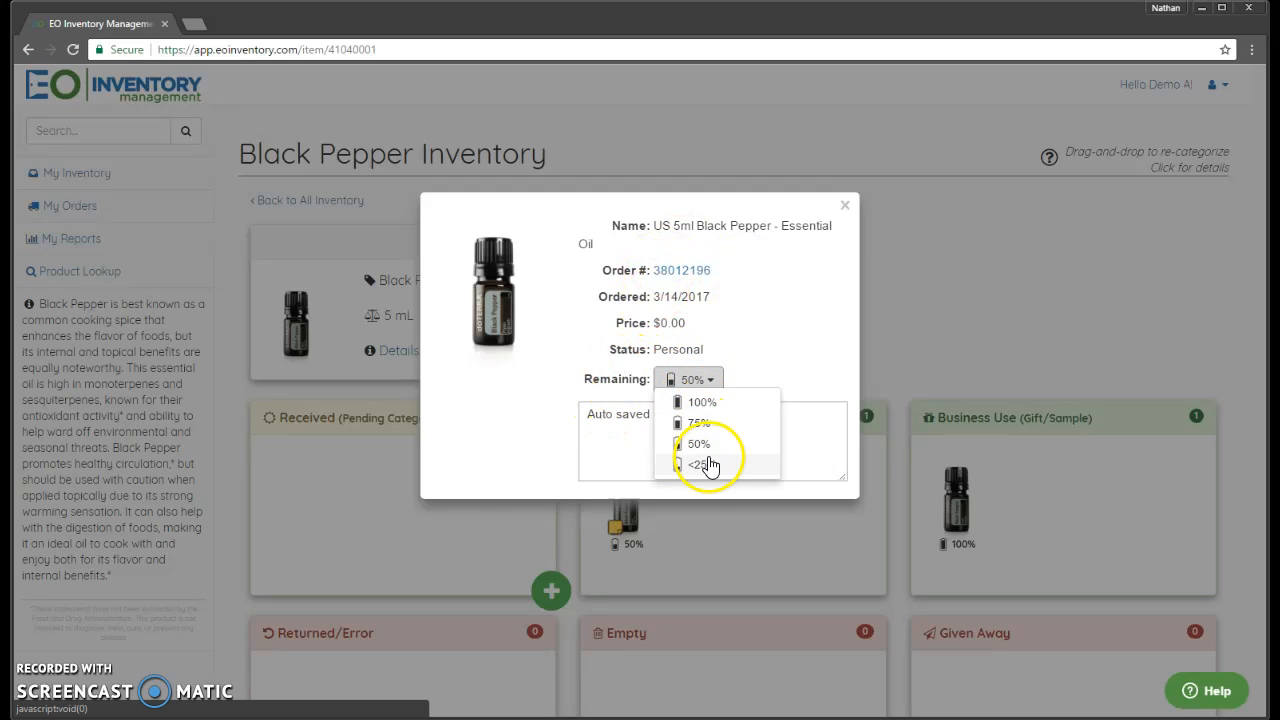
{"action": "left_click", "coordinate": [705, 466]}
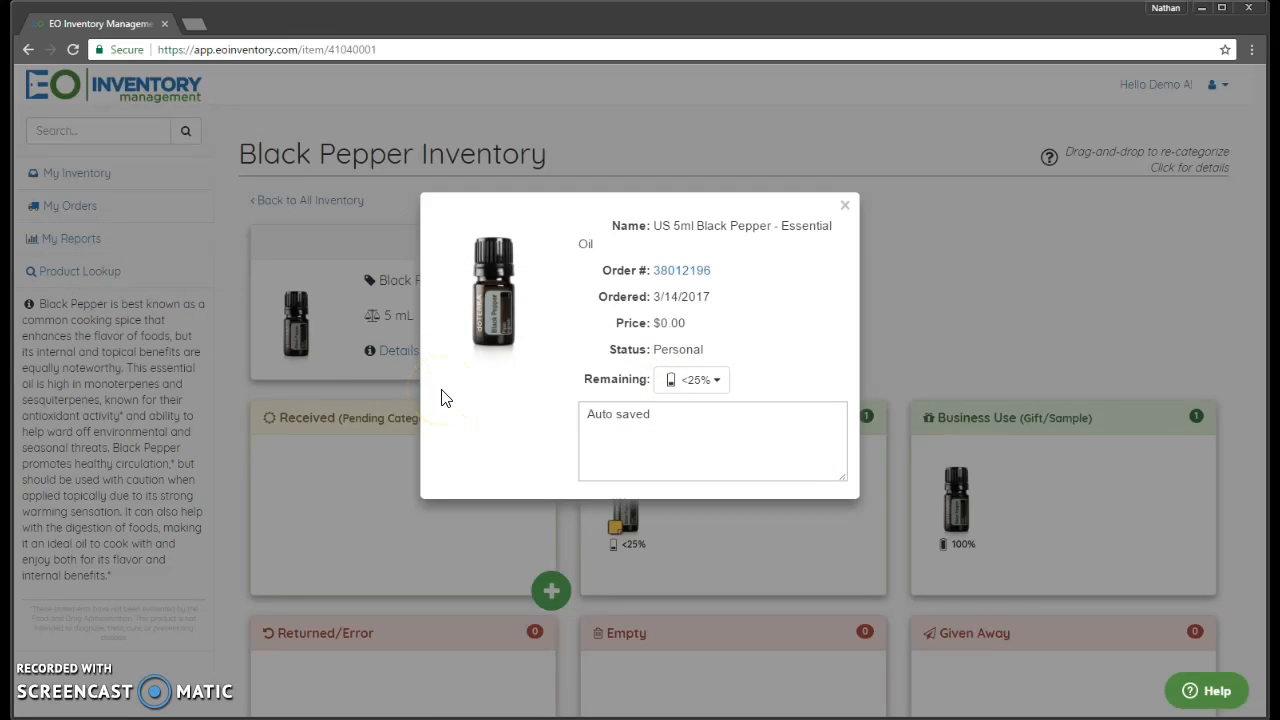
{"action": "left_click", "coordinate": [644, 411]}
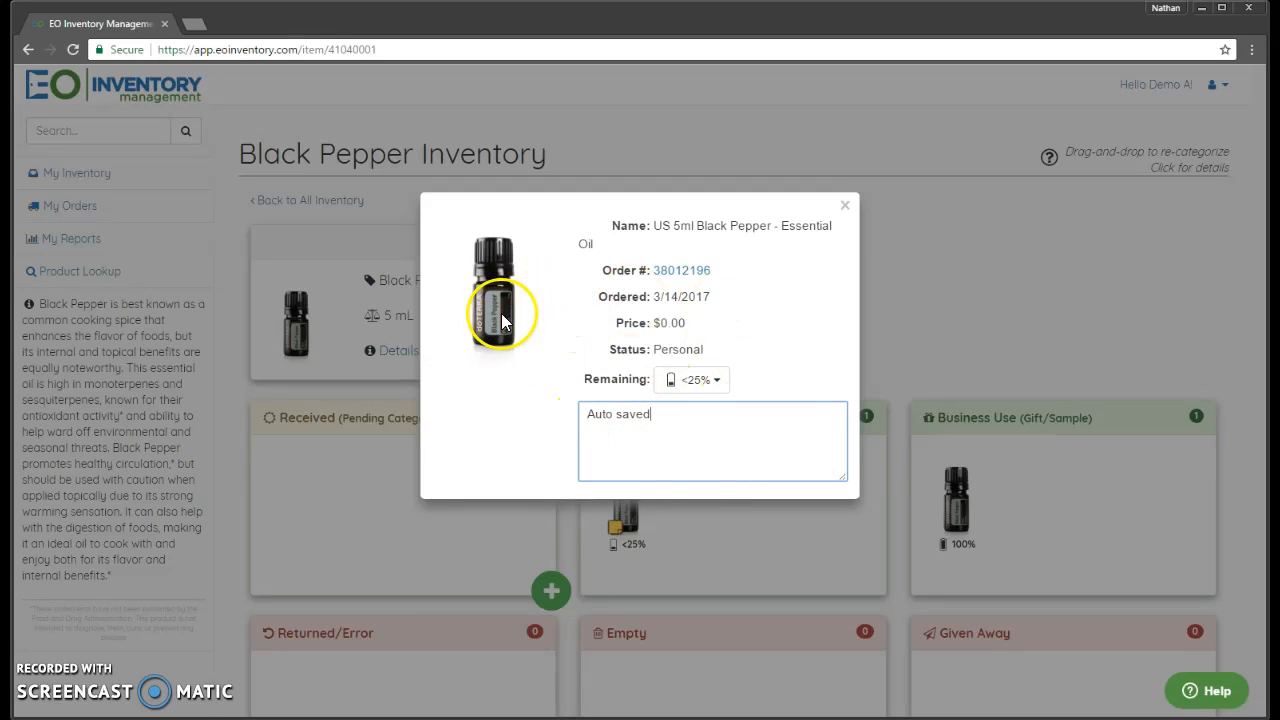
{"action": "left_click", "coordinate": [845, 207]}
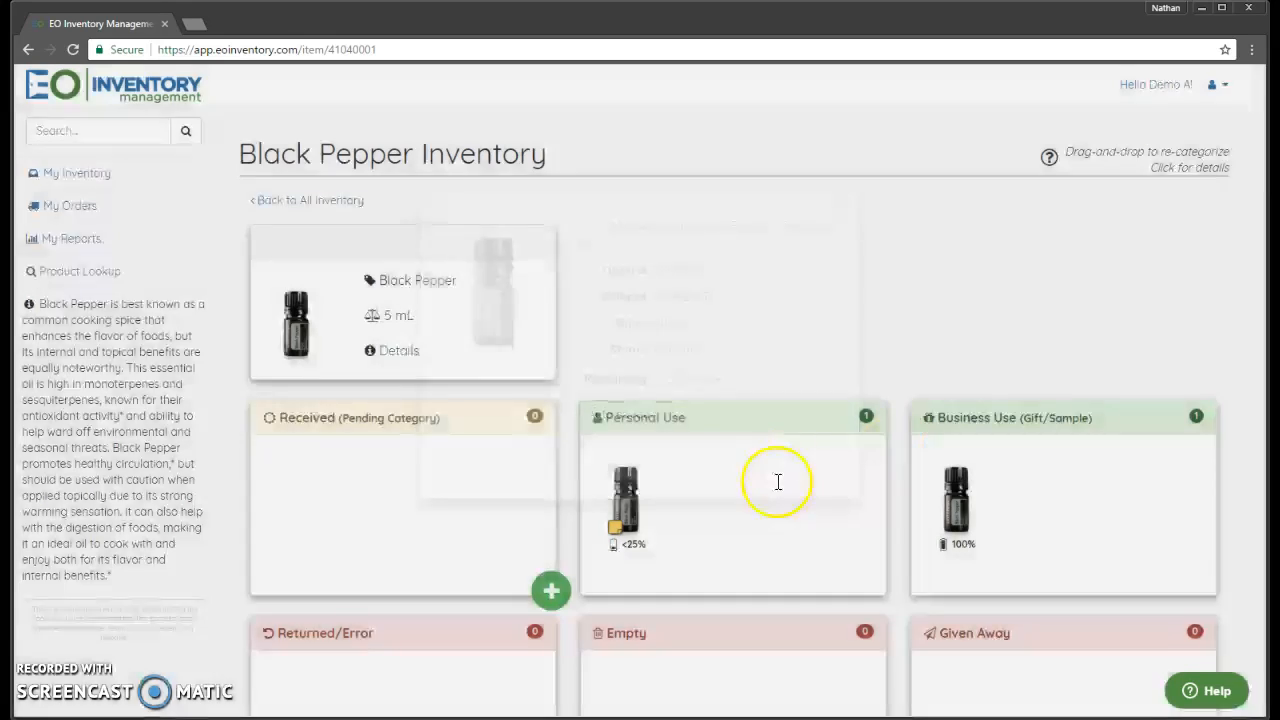
Move the Black Pepper bottle from Business Use to the Given Away category
{"action": "left_click_drag", "start_coordinate": [959, 503], "coordinate": [960, 560]}
{"action": "scroll", "coordinate": [963, 400], "scroll_direction": "down", "scroll_amount": 2}
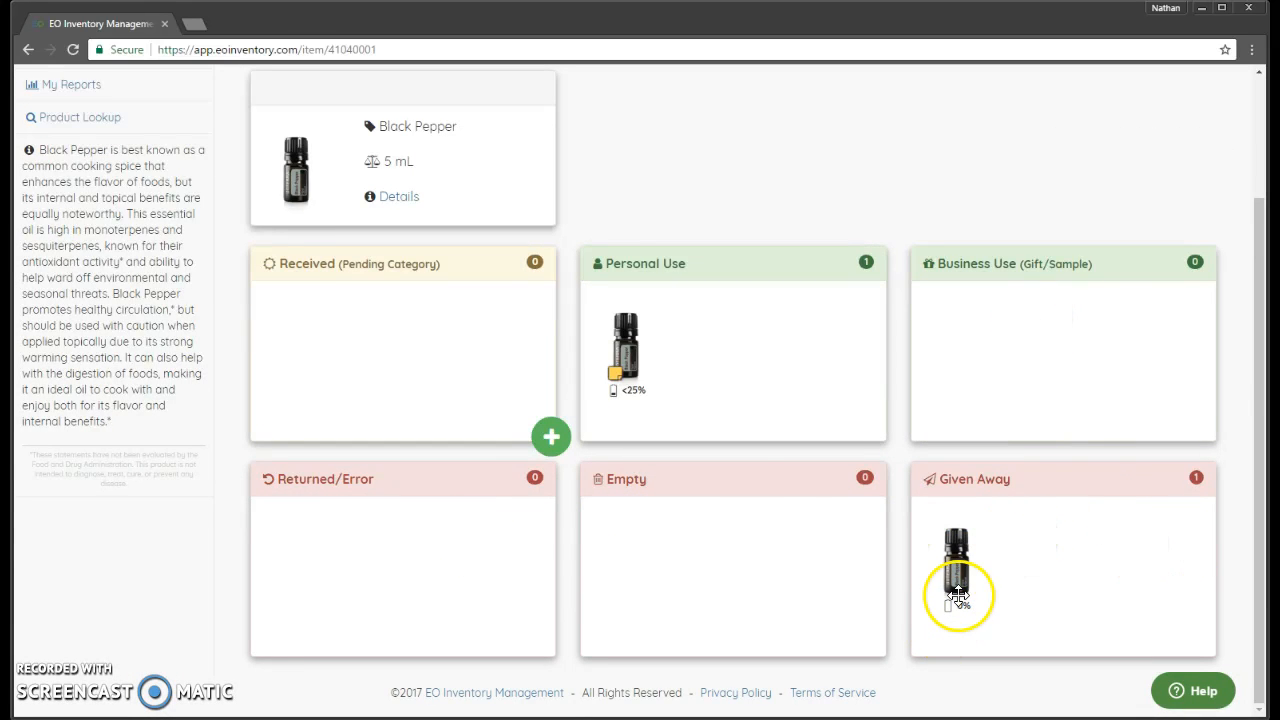
{"action": "scroll", "coordinate": [737, 481], "scroll_direction": "up", "scroll_amount": 2}
{"action": "scroll", "coordinate": [1080, 452], "scroll_direction": "down", "scroll_amount": 2}
{"action": "scroll", "coordinate": [1077, 451], "scroll_direction": "up", "scroll_amount": 2}
{"action": "scroll", "coordinate": [1060, 463], "scroll_direction": "down", "scroll_amount": 2}
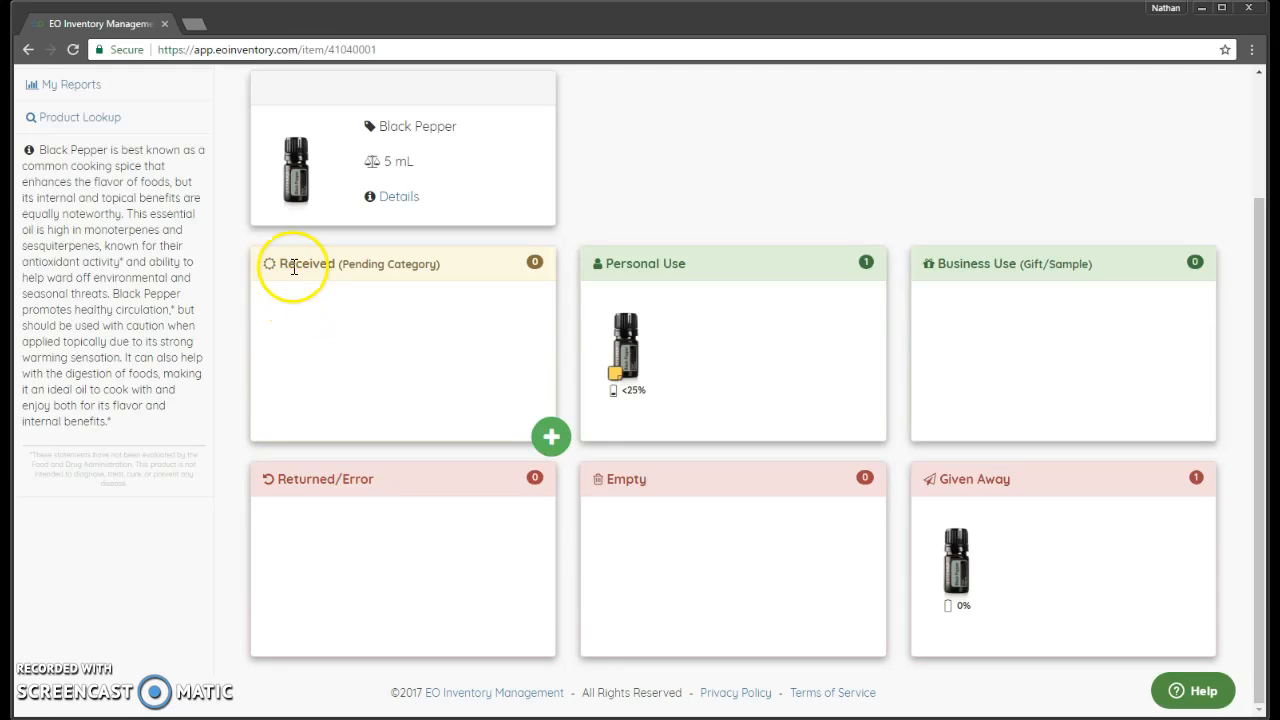
Manually add a Black Pepper bottle to the Received category and open its details
{"action": "left_click", "coordinate": [557, 442]}
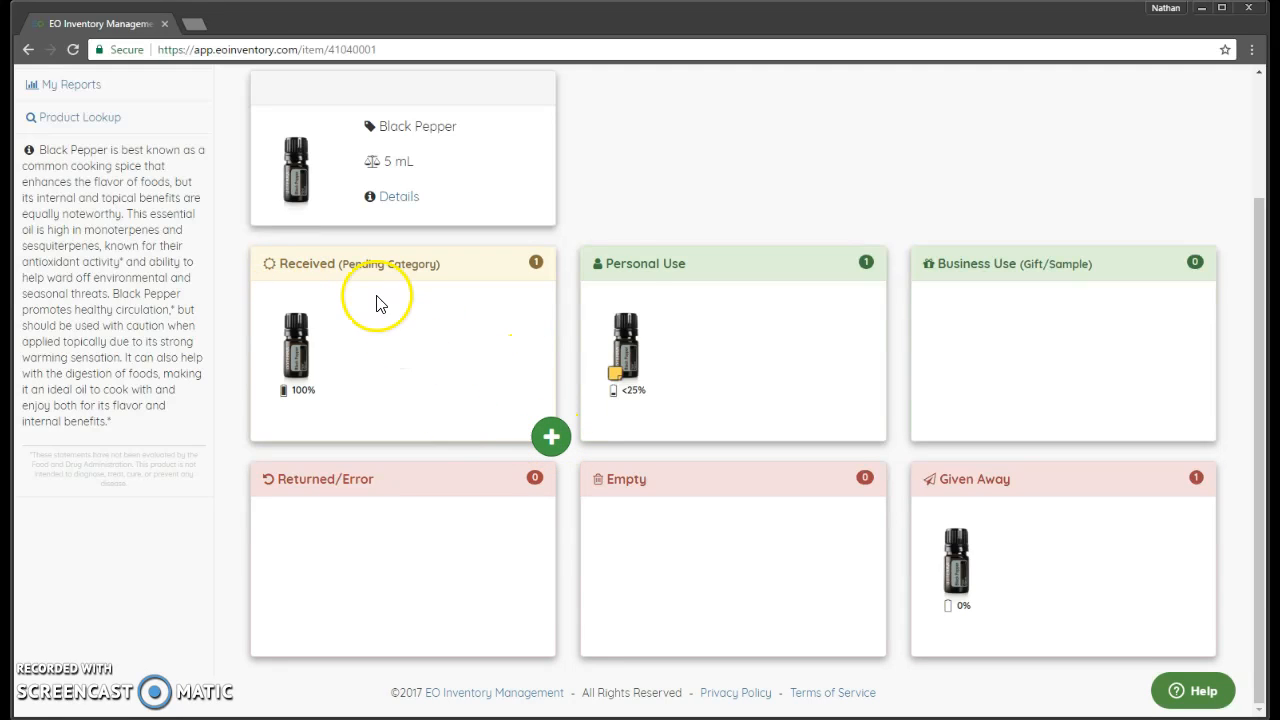
{"action": "left_click", "coordinate": [299, 351]}
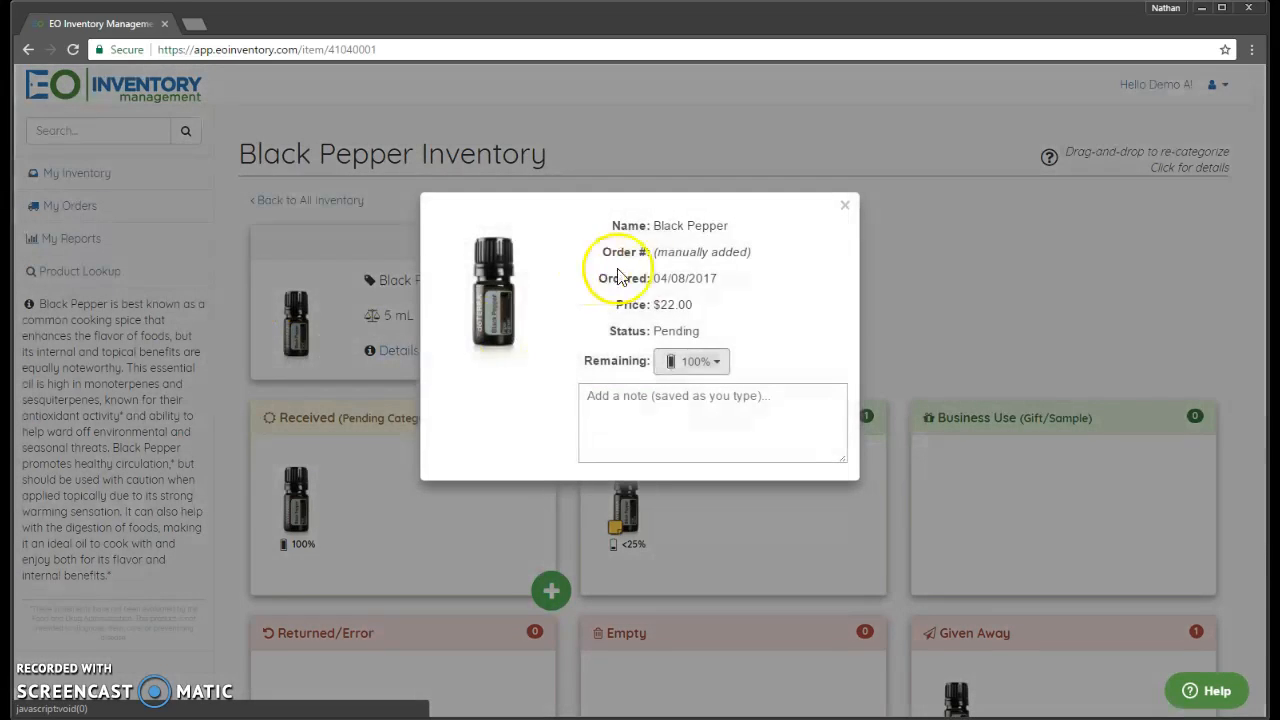
Review the order number and price of the manually added Black Pepper bottle and close its details
{"action": "left_click_drag", "start_coordinate": [655, 252], "coordinate": [747, 257]}
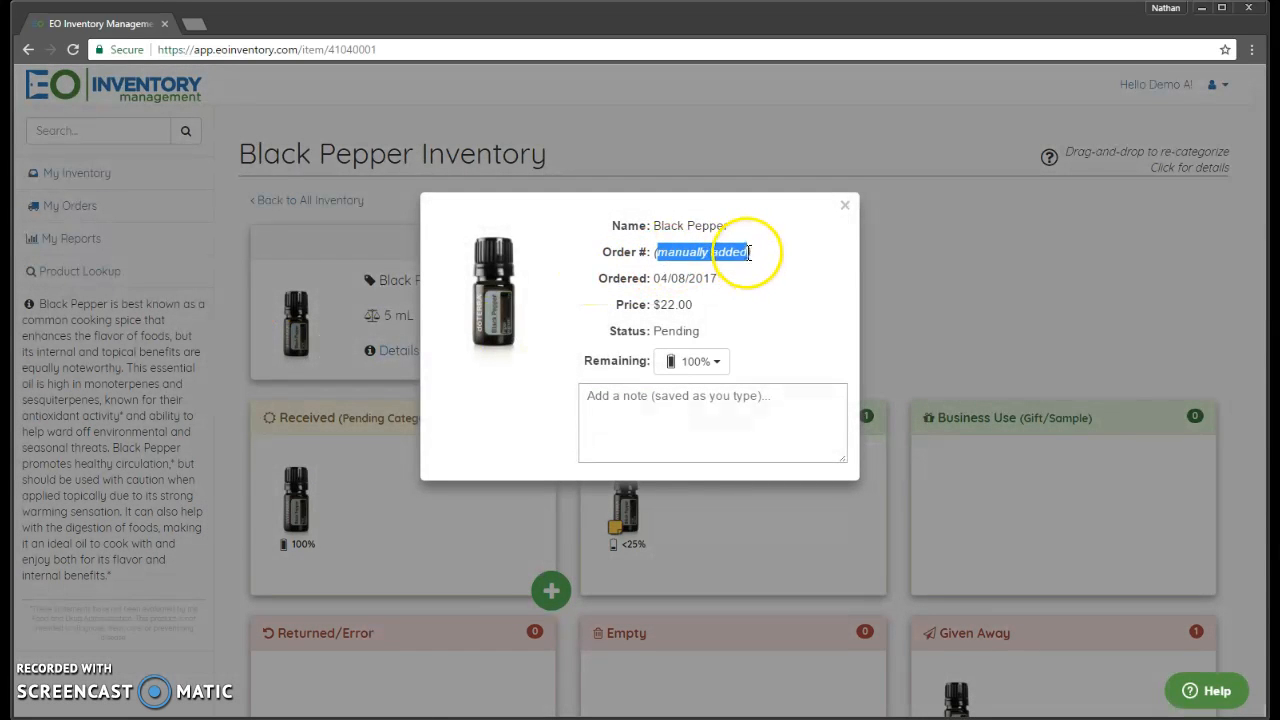
{"action": "left_click", "coordinate": [748, 252]}
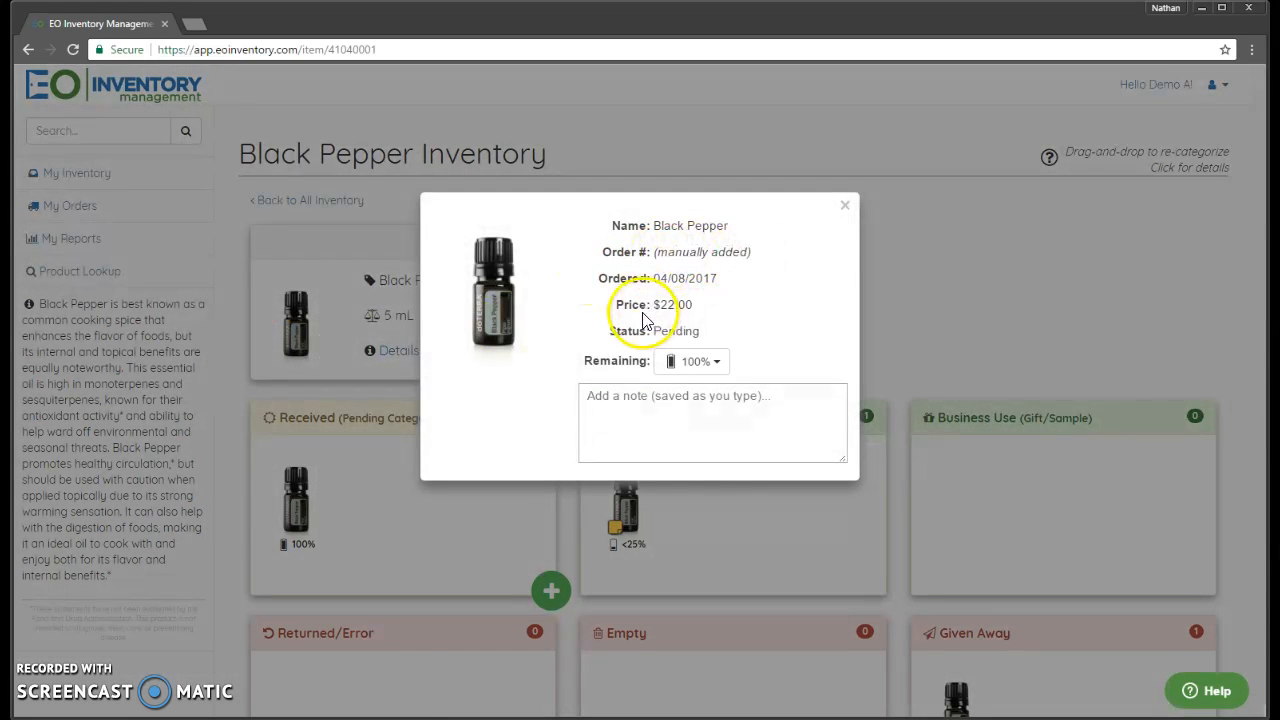
{"action": "left_click_drag", "start_coordinate": [660, 305], "coordinate": [702, 303]}
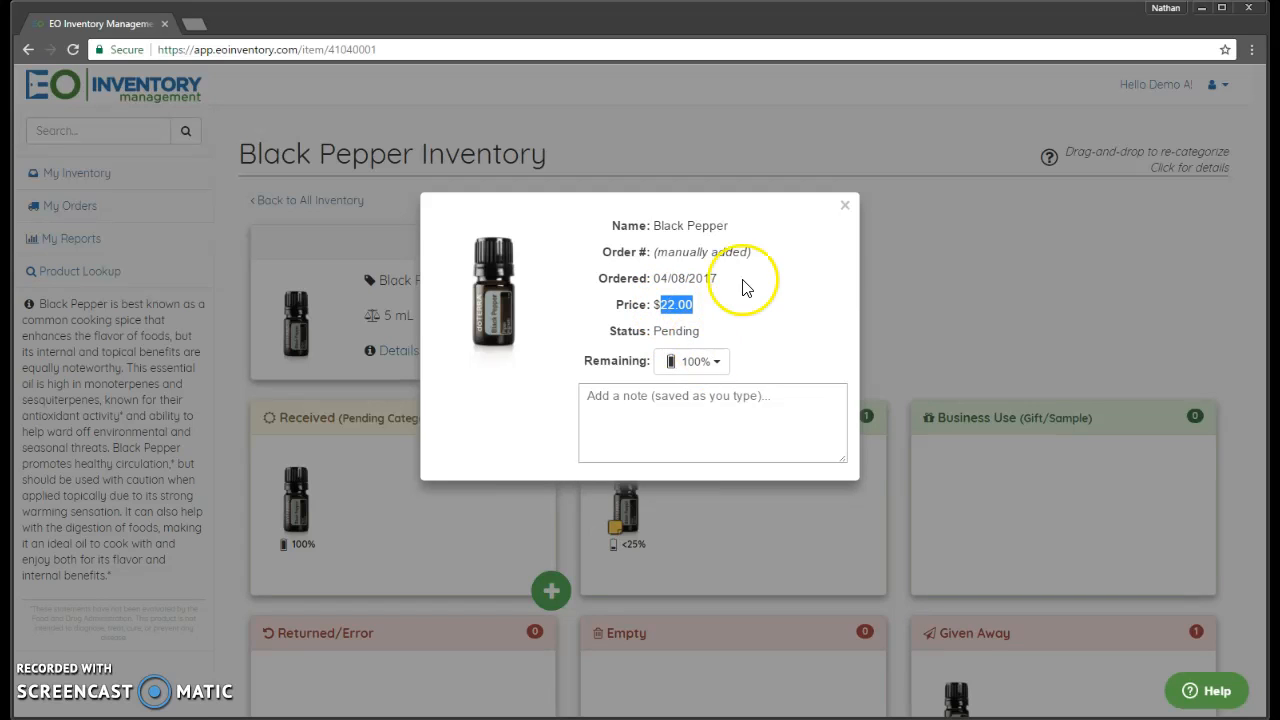
{"action": "left_click", "coordinate": [845, 207]}
Move the Black Pepper bottle from Received to Business Use and return to the full inventory to browse its products
{"action": "left_click_drag", "start_coordinate": [297, 520], "coordinate": [1030, 515]}
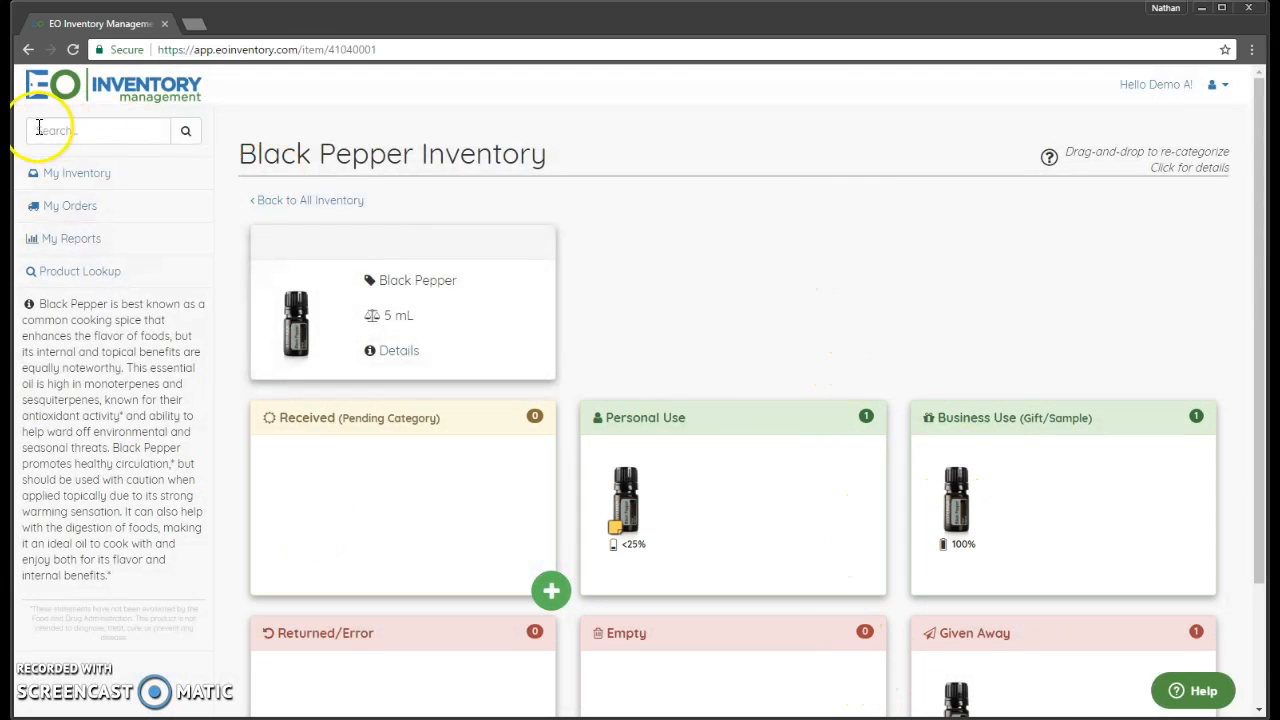
{"action": "left_click", "coordinate": [88, 178]}
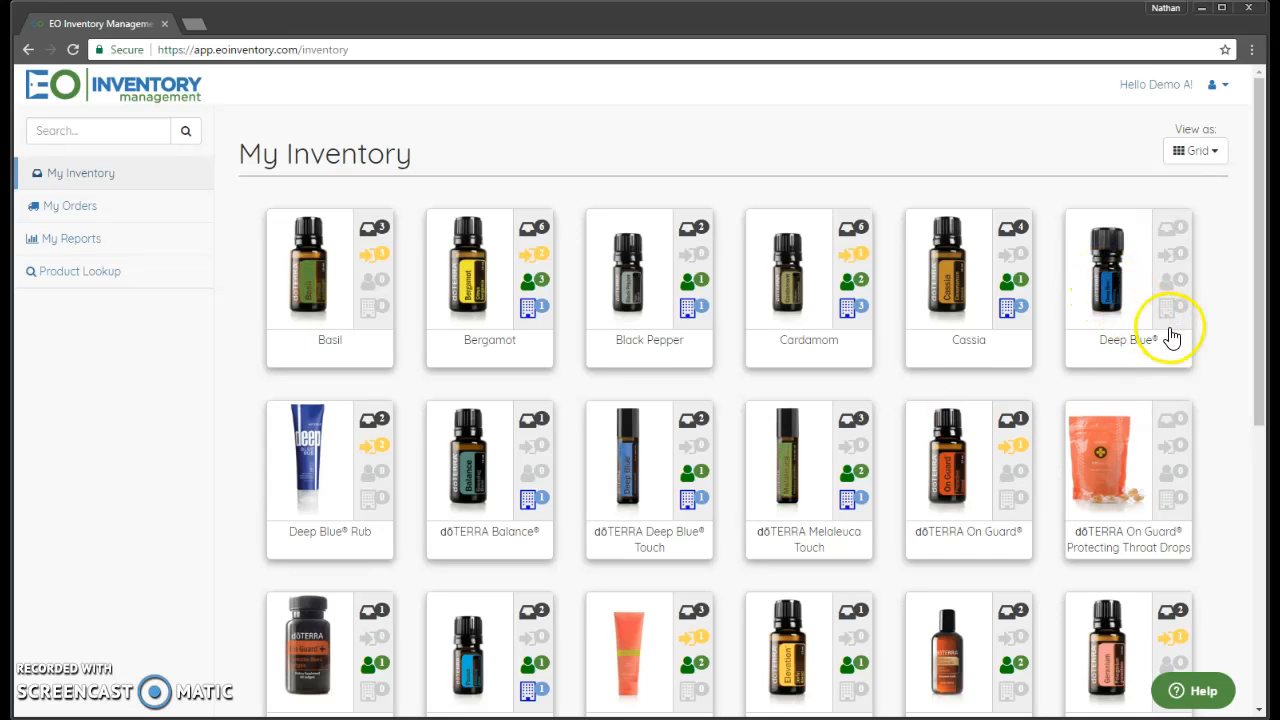
{"action": "scroll", "coordinate": [1185, 390], "scroll_direction": "down", "scroll_amount": 5}
{"action": "scroll", "coordinate": [1195, 400], "scroll_direction": "up", "scroll_amount": 5}
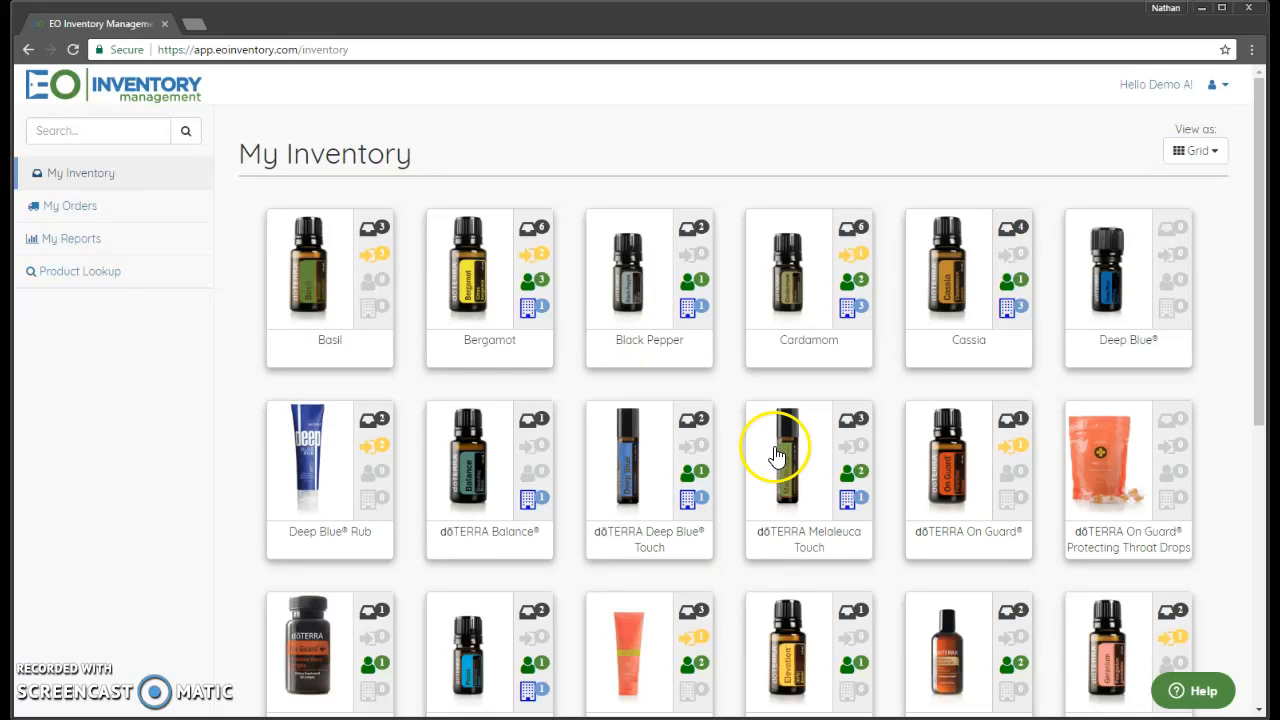
Search the Product Lookup for "clov" and add Clove to the inventory
{"action": "left_click", "coordinate": [114, 279]}
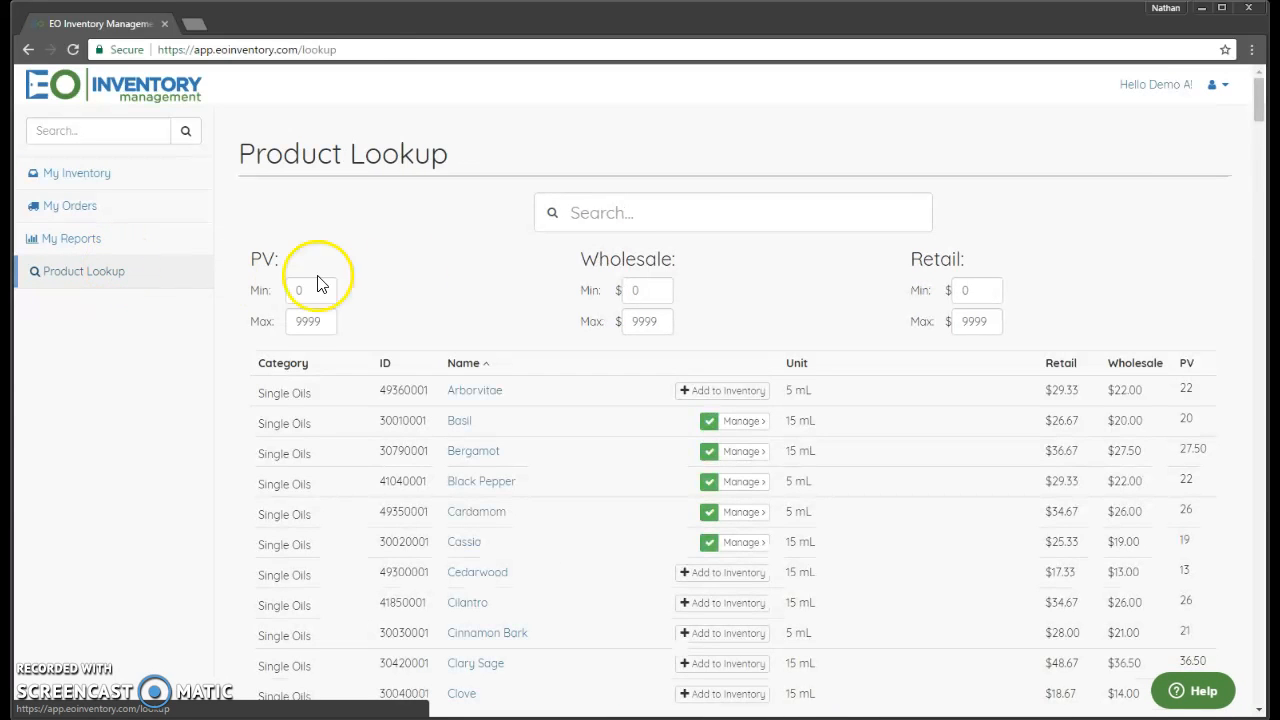
{"action": "left_click", "coordinate": [628, 211]}
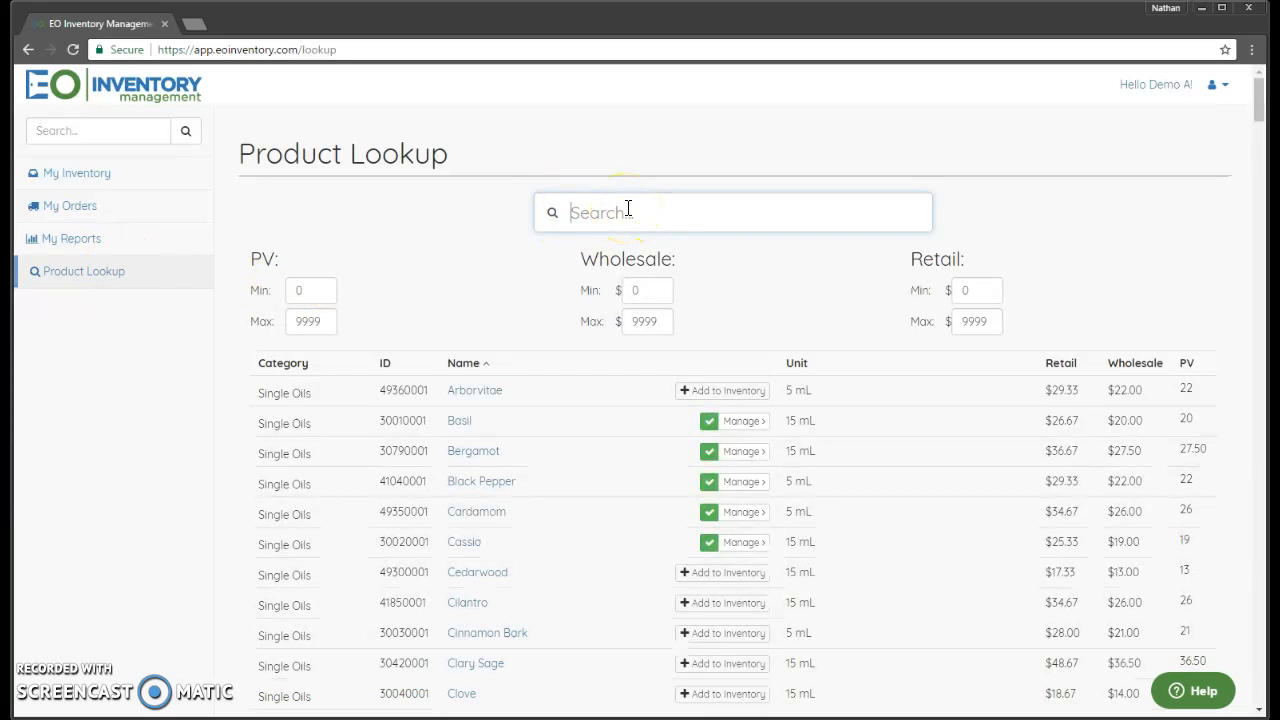
{"action": "type", "text": "clov"}
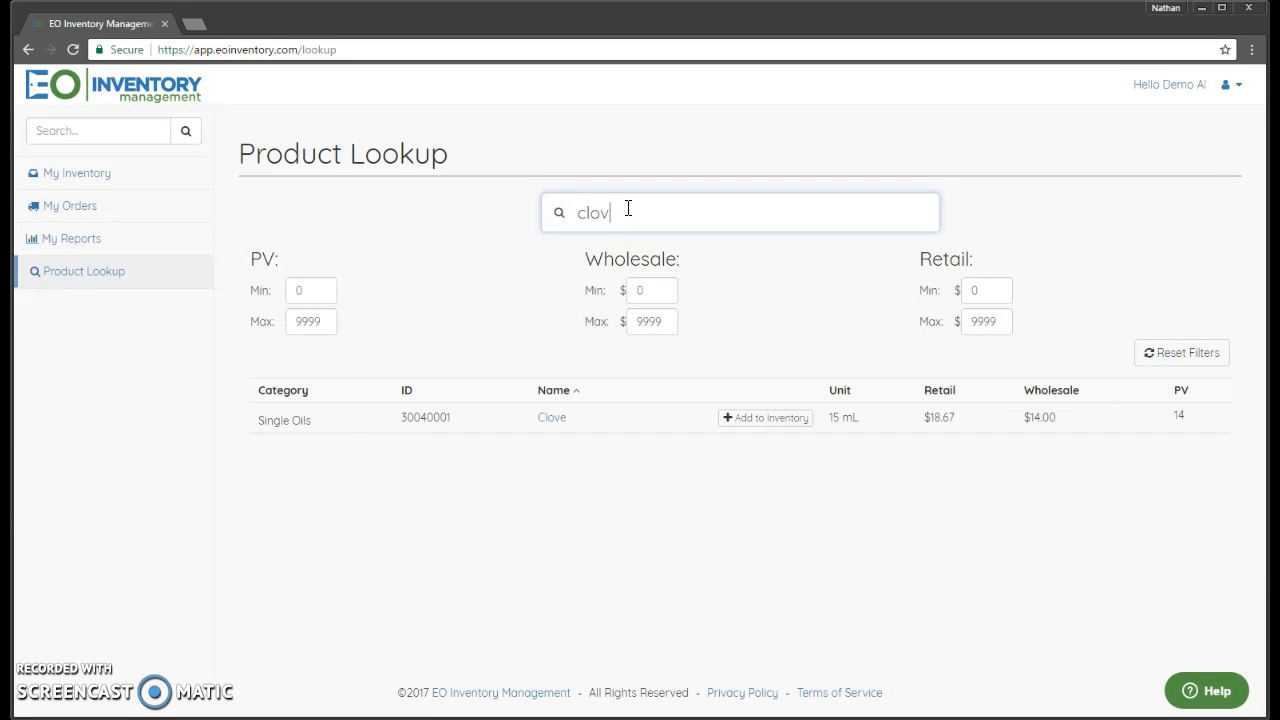
{"action": "left_click", "coordinate": [776, 422]}
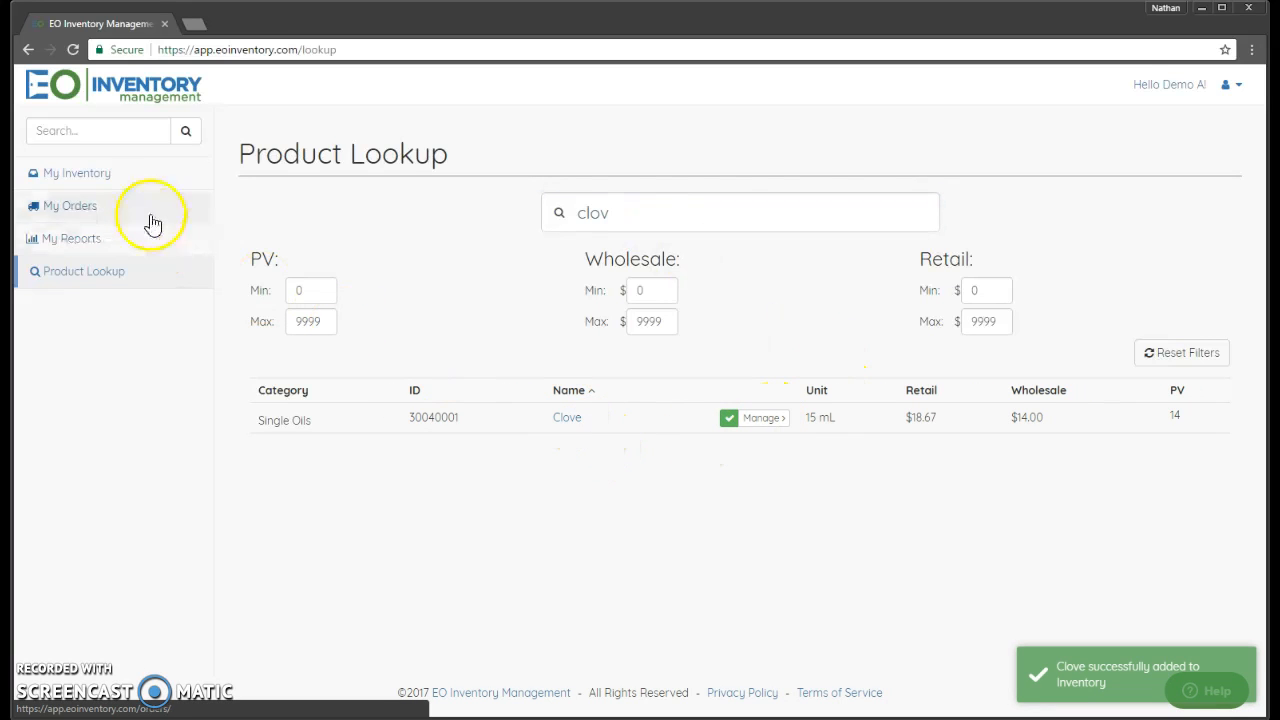
Open Clove's item management page from the inventory and manually add two bottles to the Received category
{"action": "left_click", "coordinate": [131, 178]}
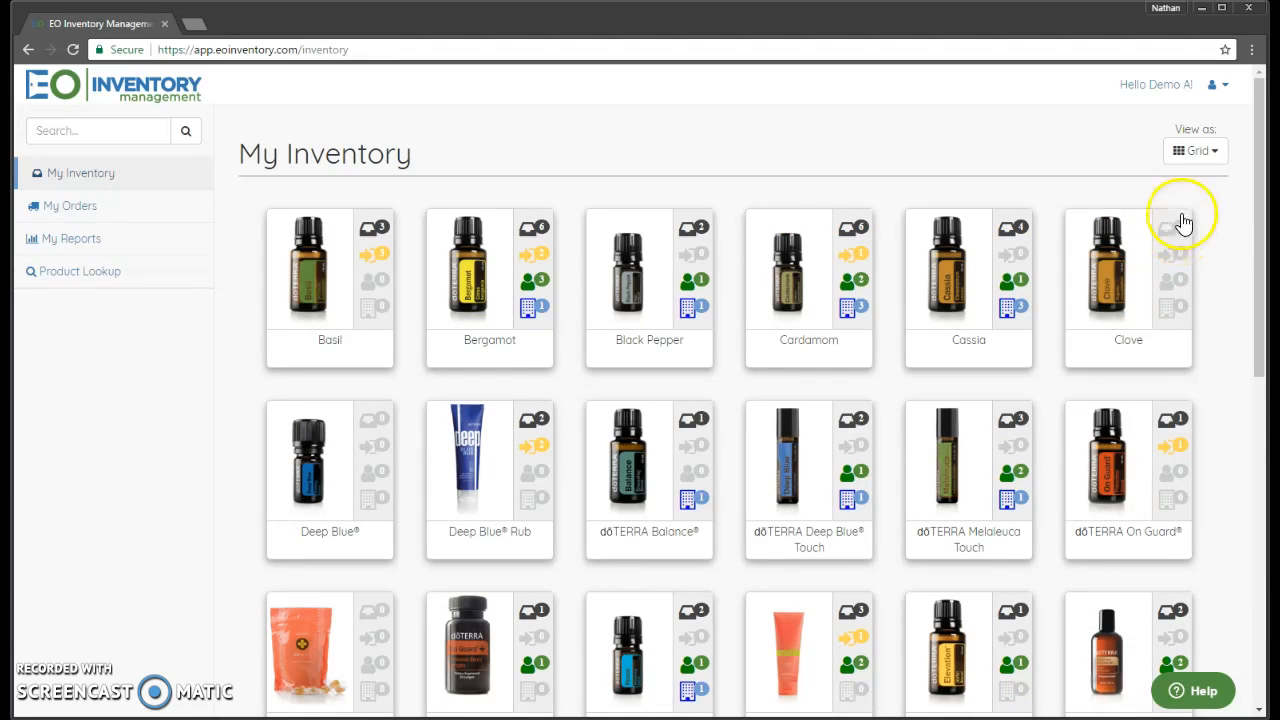
{"action": "left_click", "coordinate": [1131, 280]}
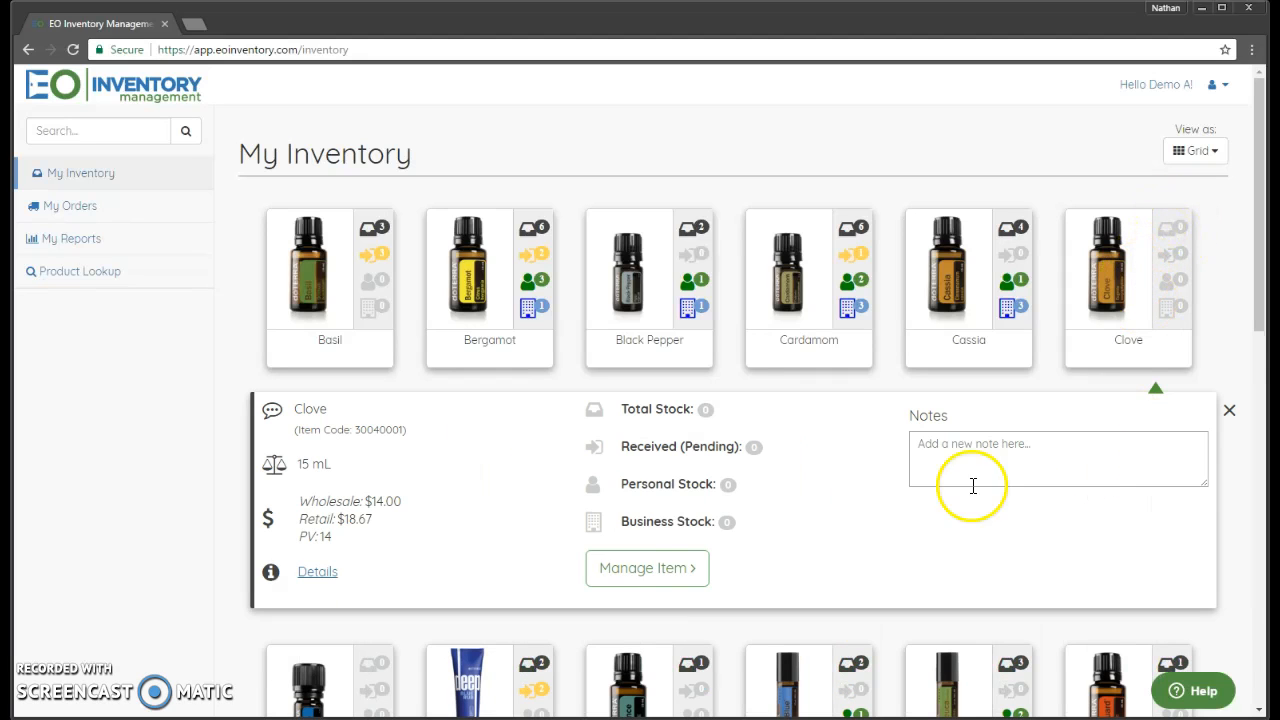
{"action": "left_click", "coordinate": [668, 580]}
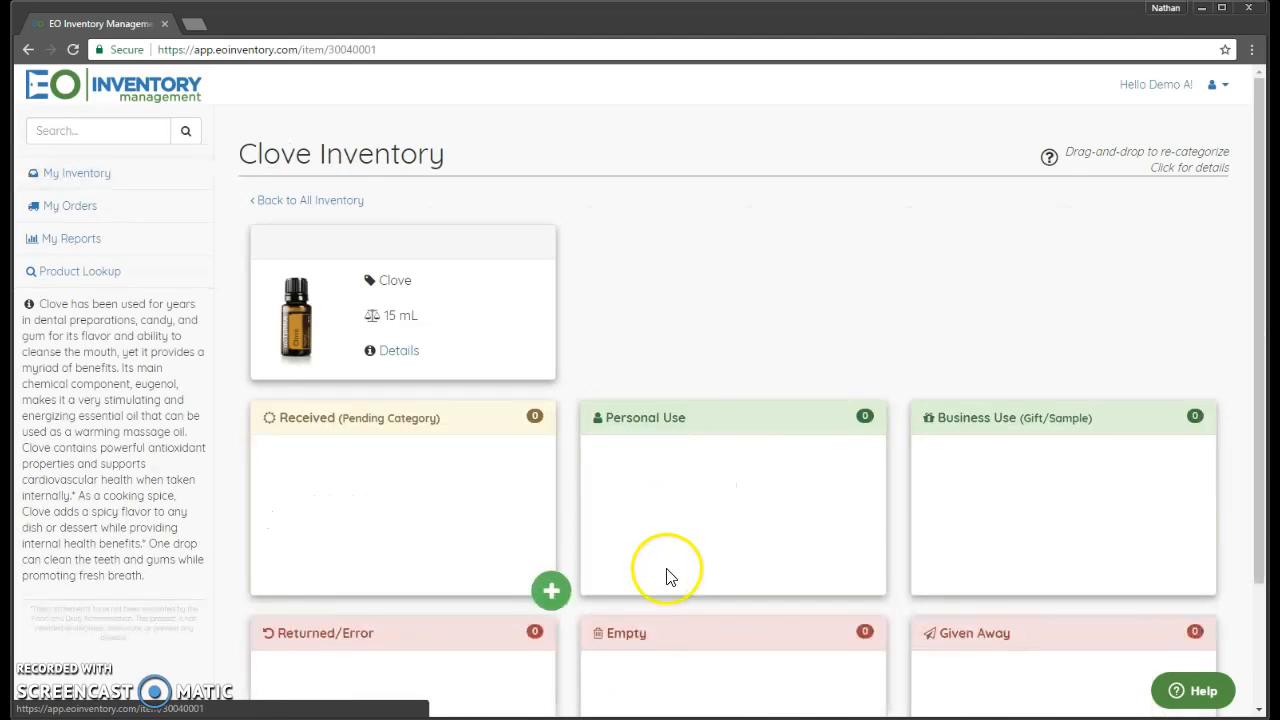
{"action": "left_click", "coordinate": [551, 591]}
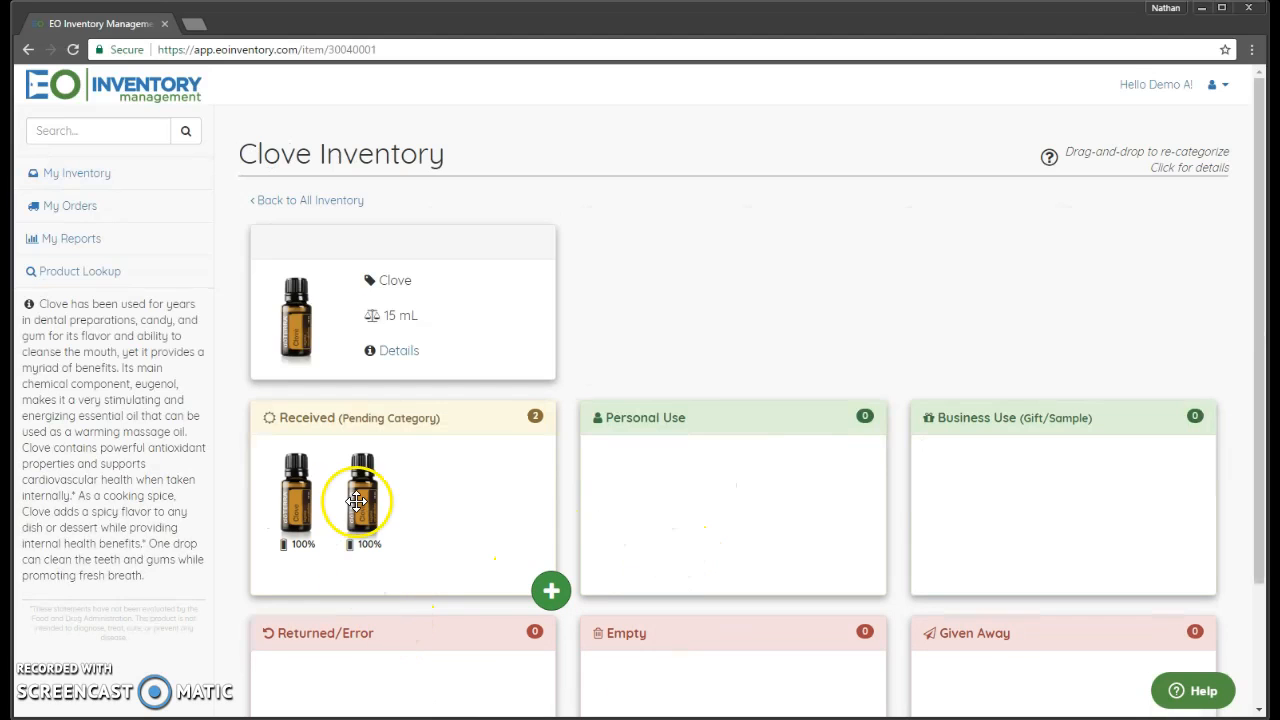
Move one Clove bottle from Received to Personal Use and return to the full inventory
{"action": "left_click_drag", "start_coordinate": [360, 500], "coordinate": [663, 586]}
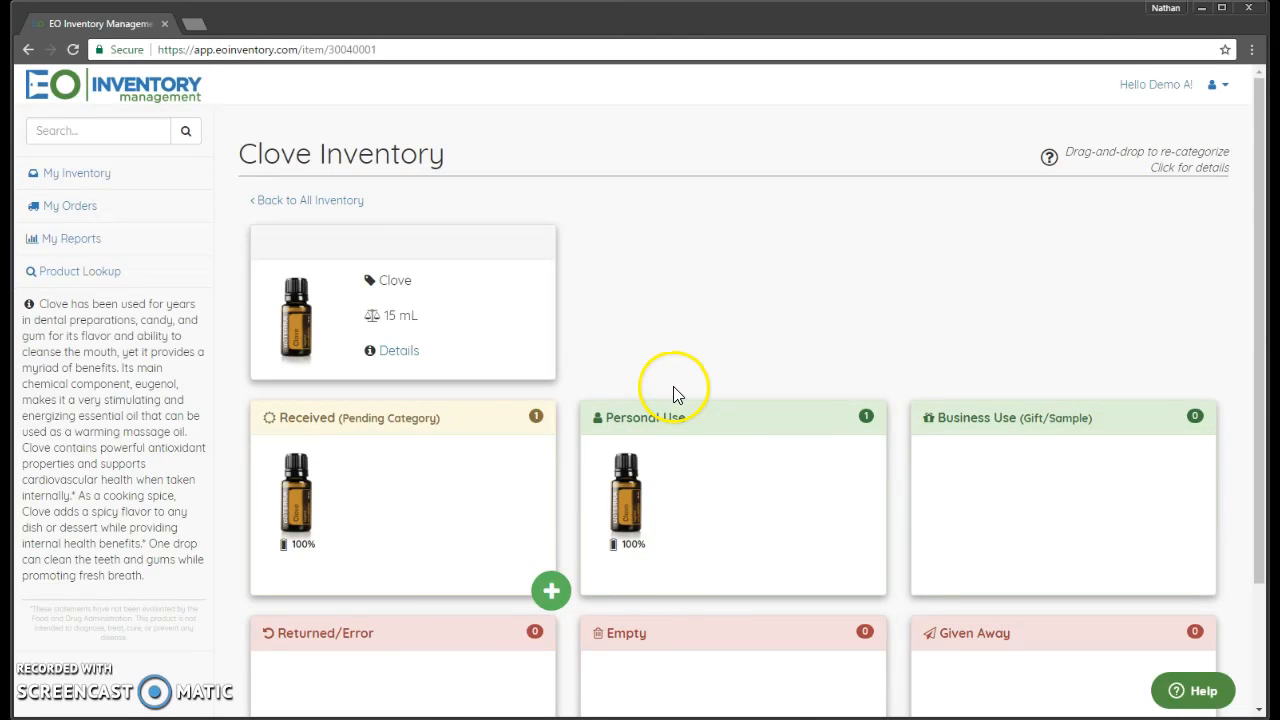
{"action": "left_click", "coordinate": [155, 190]}
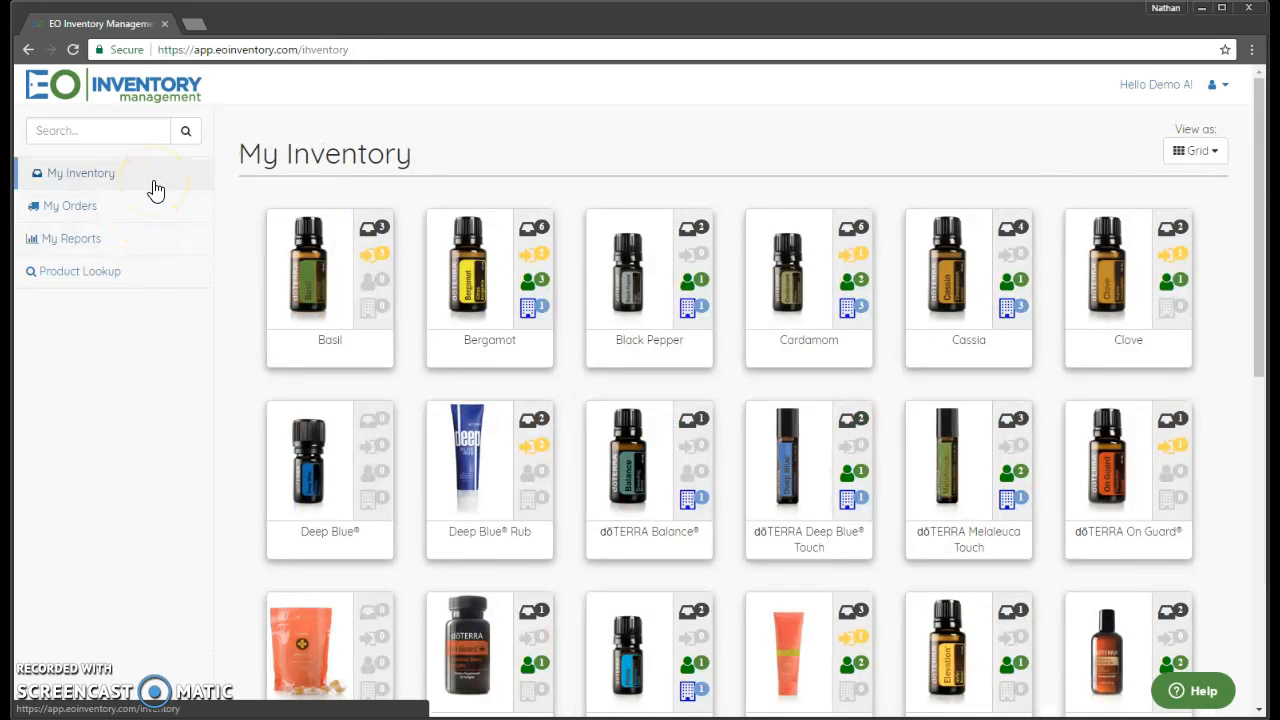